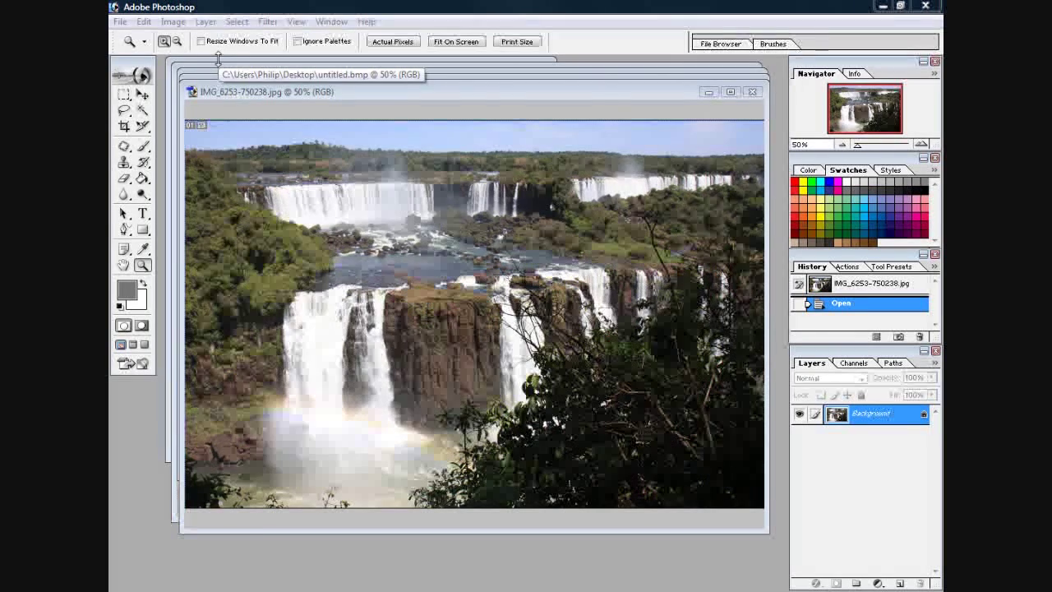
# - Browse the Topaz Labs and Topaz Vivacity filter submenus, then dismiss the menu without applying anything
pyautogui.click(268, 23)
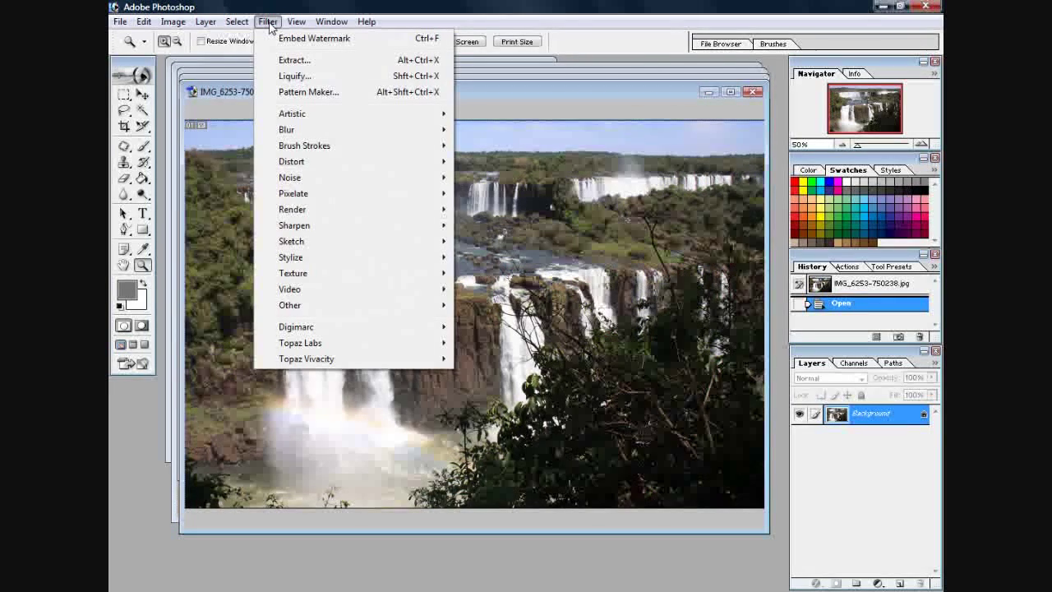
pyautogui.moveTo(330, 345)
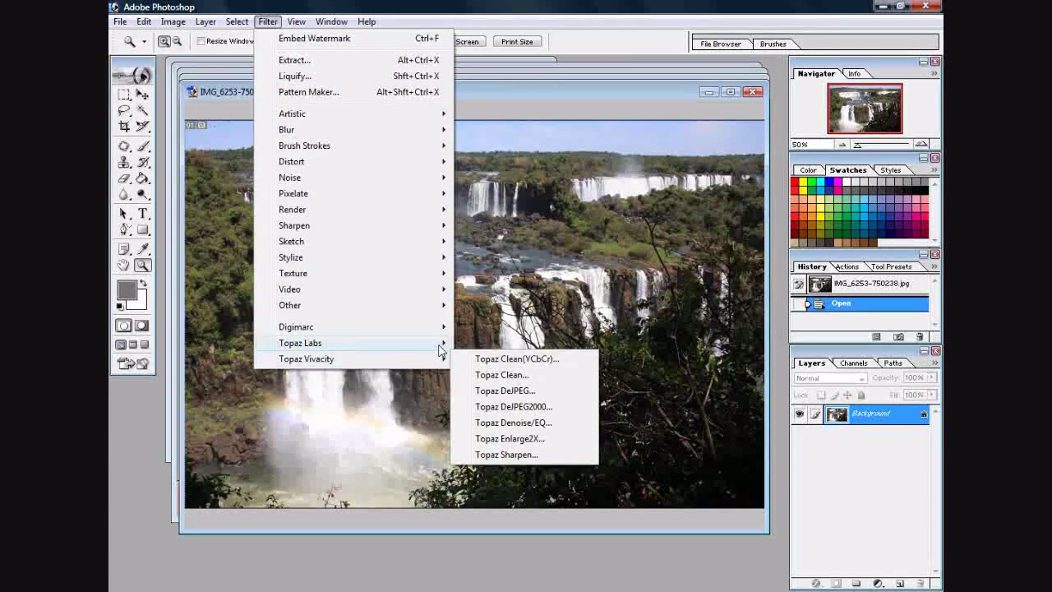
pyautogui.moveTo(439, 351)
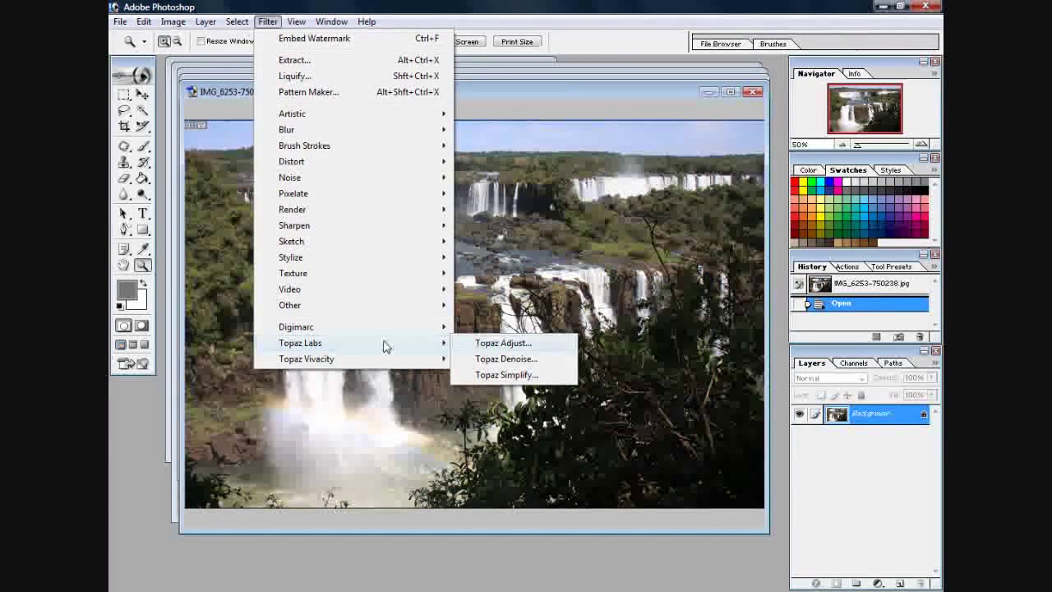
pyautogui.moveTo(383, 362)
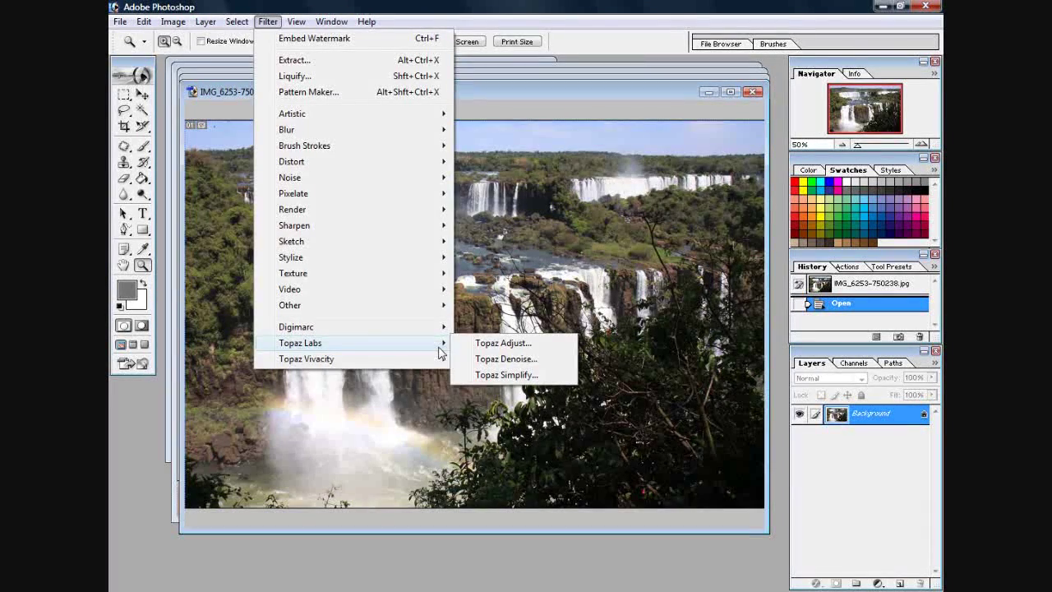
pyautogui.click(533, 263)
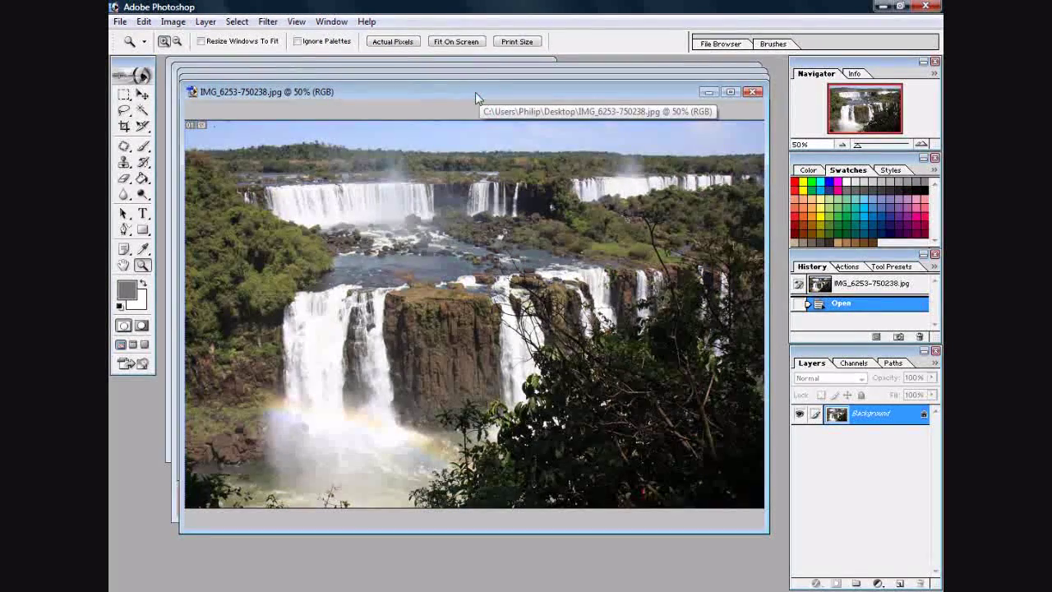
# - Nudge and widen the waterfall photo's window, then show the Topaz Labs filter list
pyautogui.moveTo(474, 92); pyautogui.dragTo(468, 87)
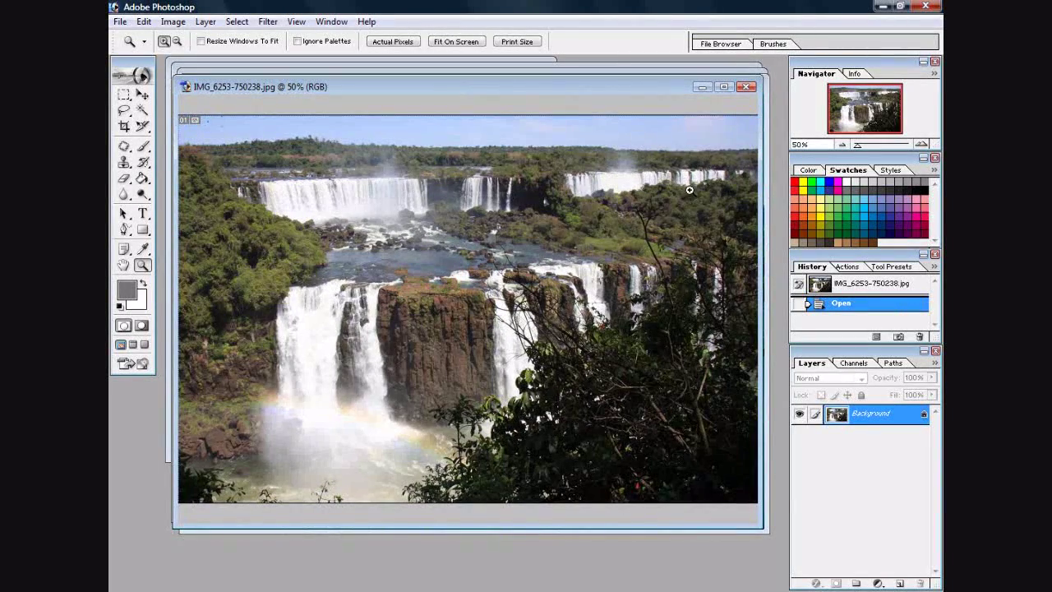
pyautogui.moveTo(765, 209); pyautogui.dragTo(772, 201)
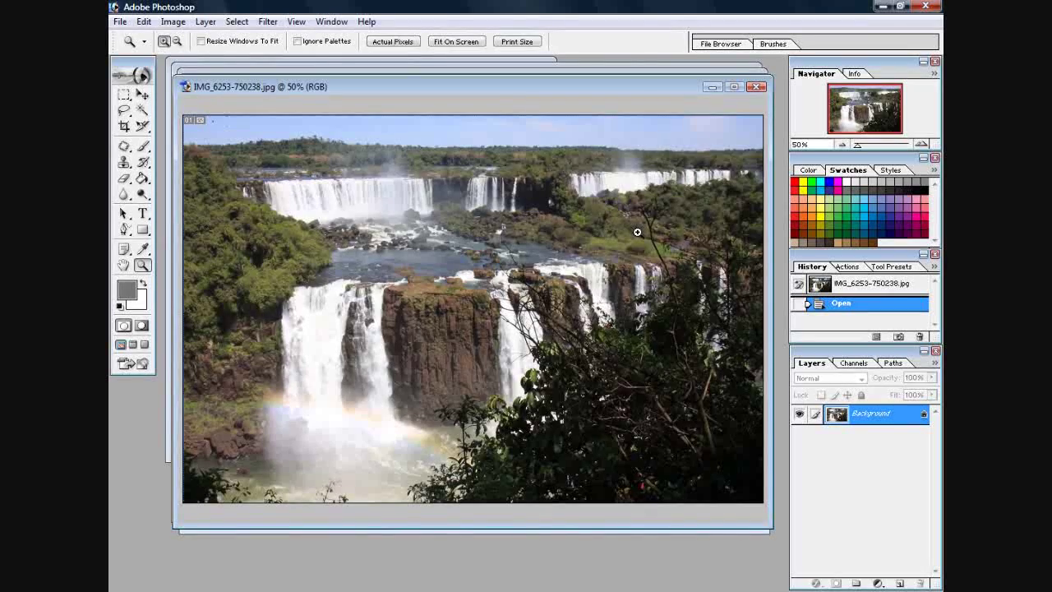
pyautogui.click(264, 21)
pyautogui.moveTo(296, 22)
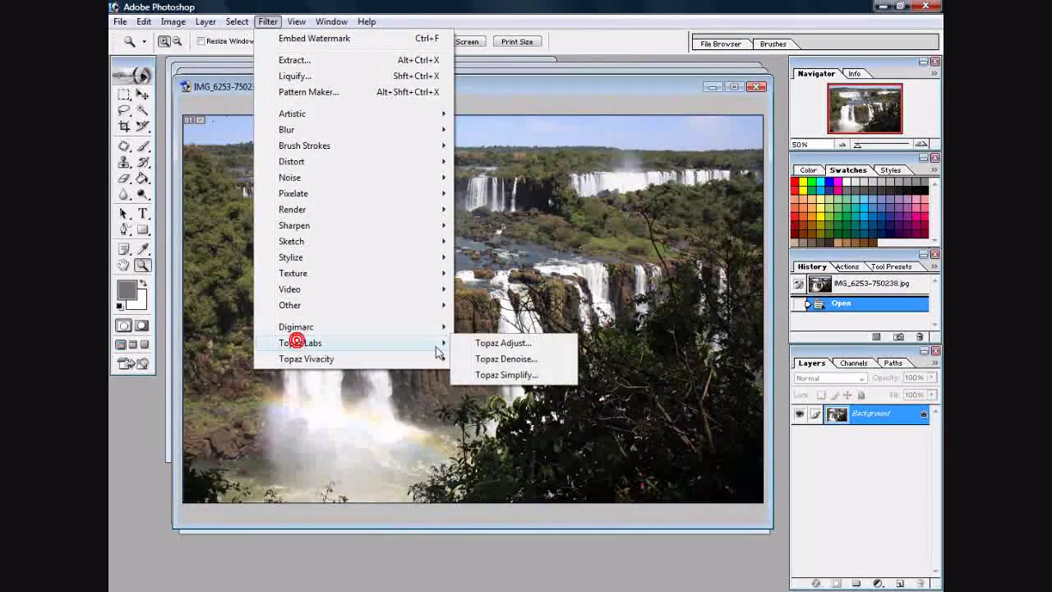
# - In Topaz Adjust, reset and preview the Photo_Pop, Enhance_Contrast, Mild_Color_Pop and Small_Details presets
pyautogui.click(477, 344)
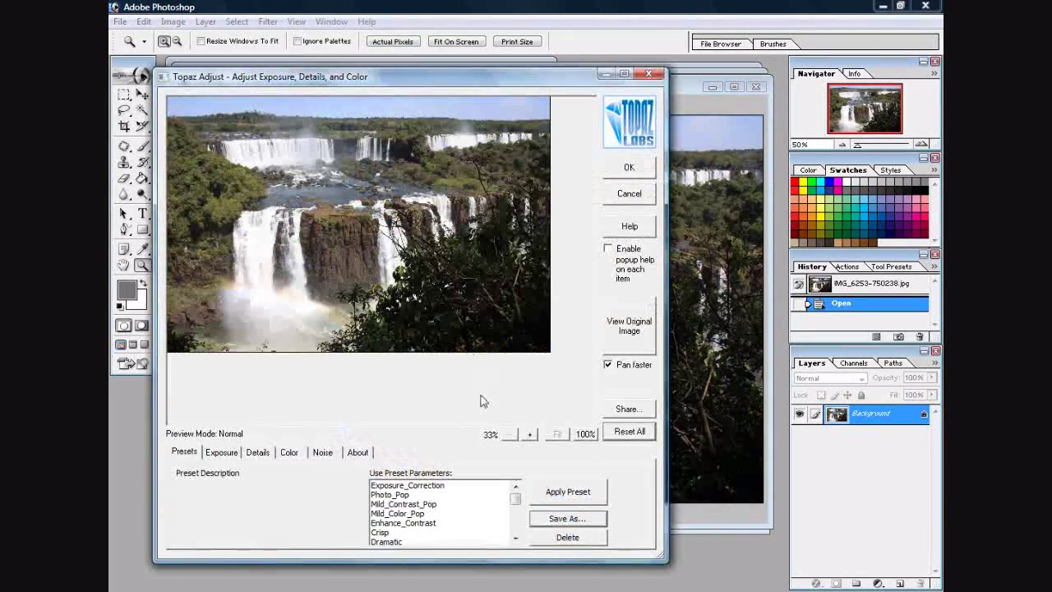
pyautogui.click(614, 439)
pyautogui.click(380, 495)
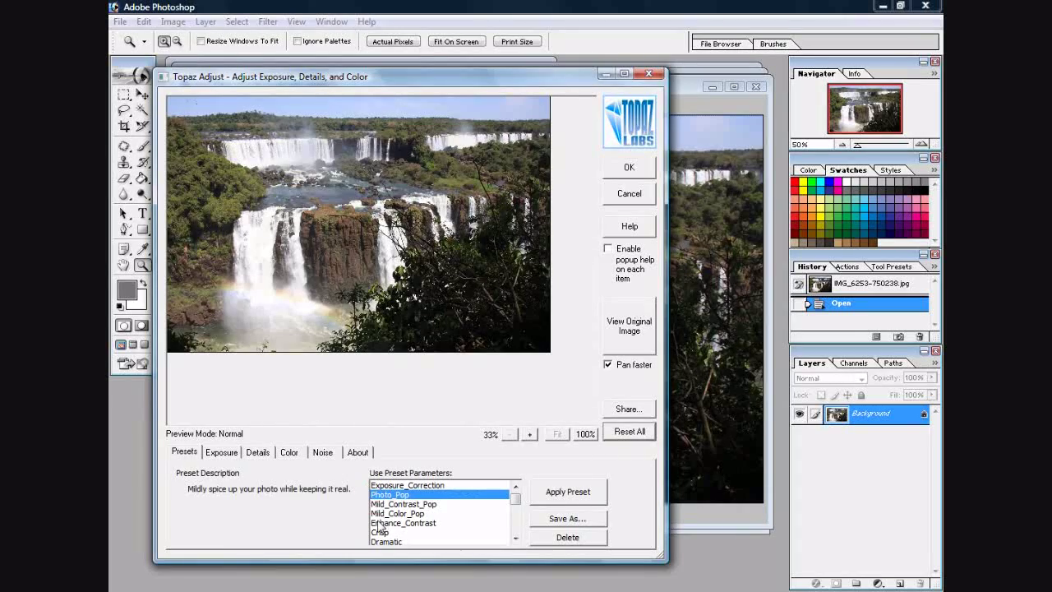
pyautogui.click(380, 523)
pyautogui.click(382, 512)
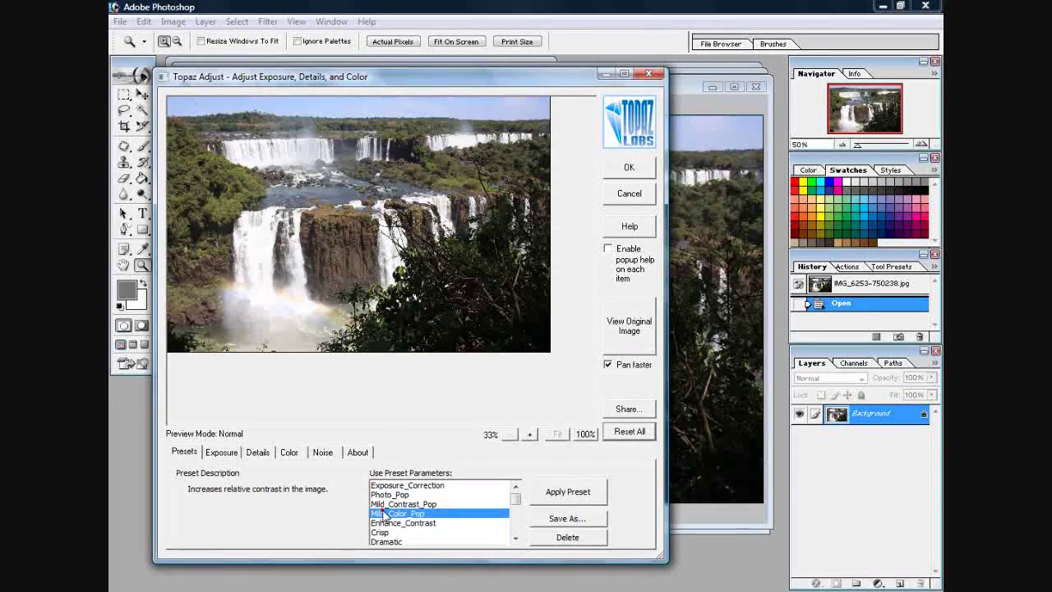
pyautogui.scroll(-2, 382, 513)
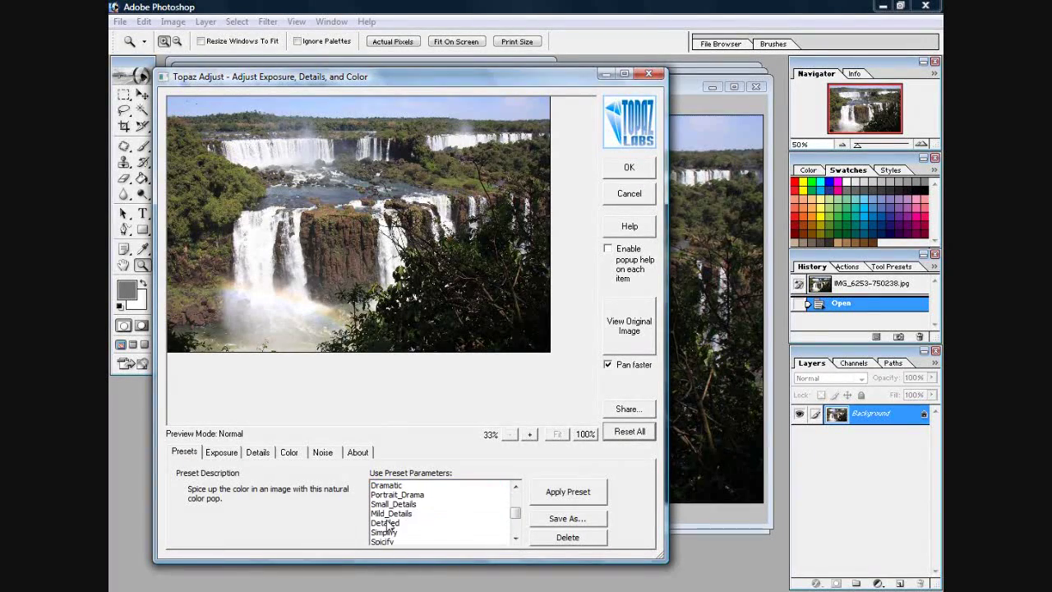
pyautogui.click(389, 504)
pyautogui.click(571, 492)
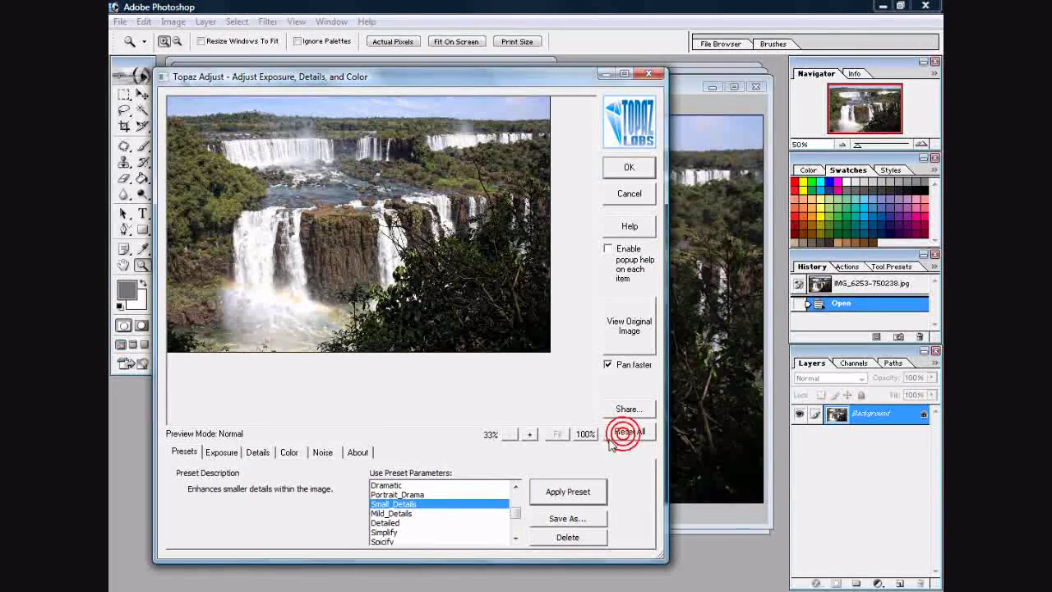
# - Preview the Vibrance and Simplify presets, then apply Spicify to the waterfall photo
pyautogui.scroll(-1, 493, 526)
pyautogui.click(458, 532)
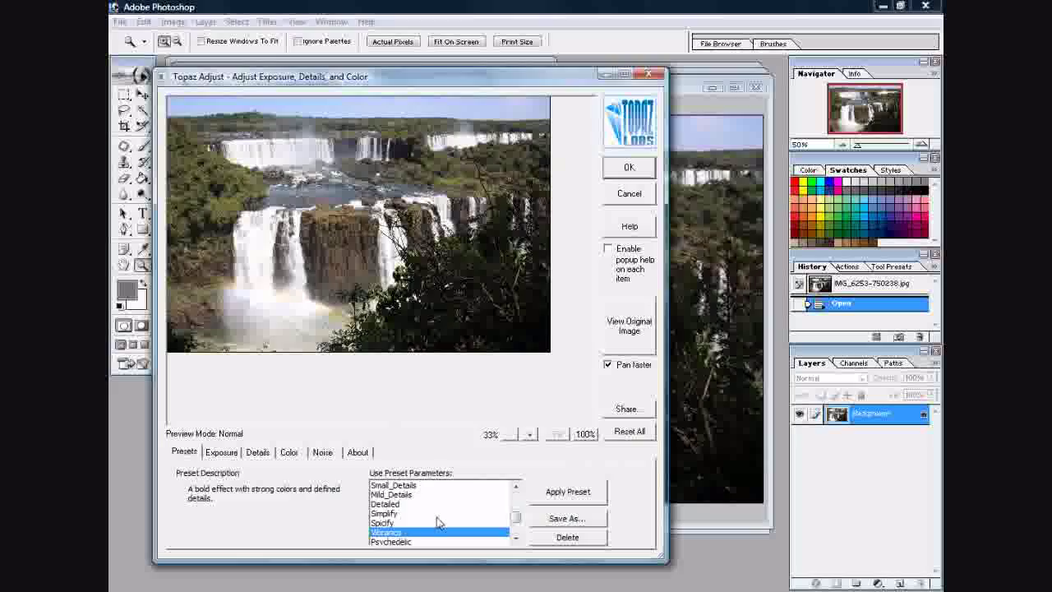
pyautogui.click(435, 514)
pyautogui.click(436, 523)
pyautogui.click(567, 492)
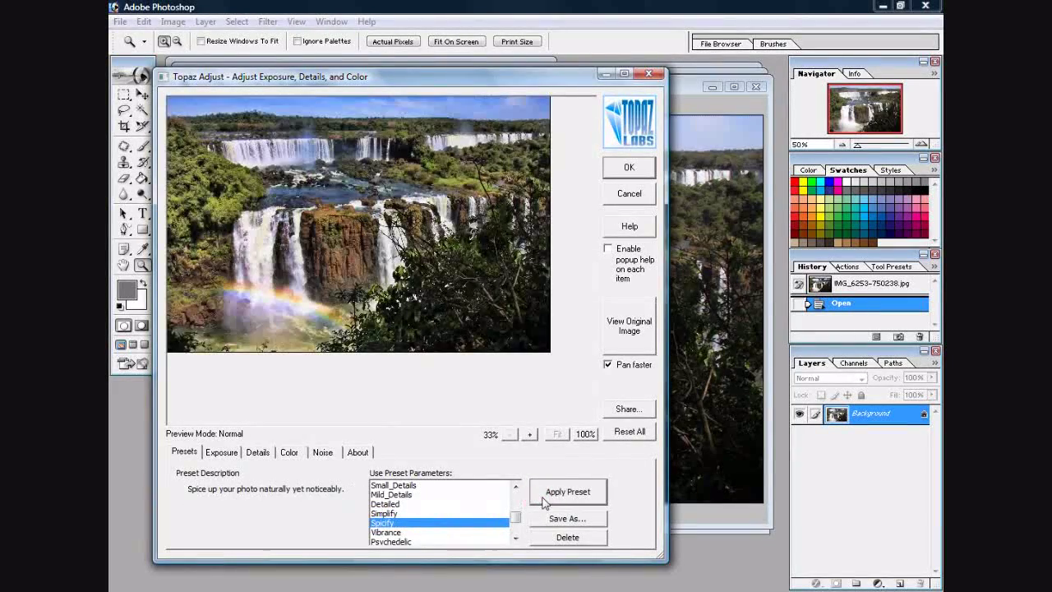
pyautogui.click(629, 167)
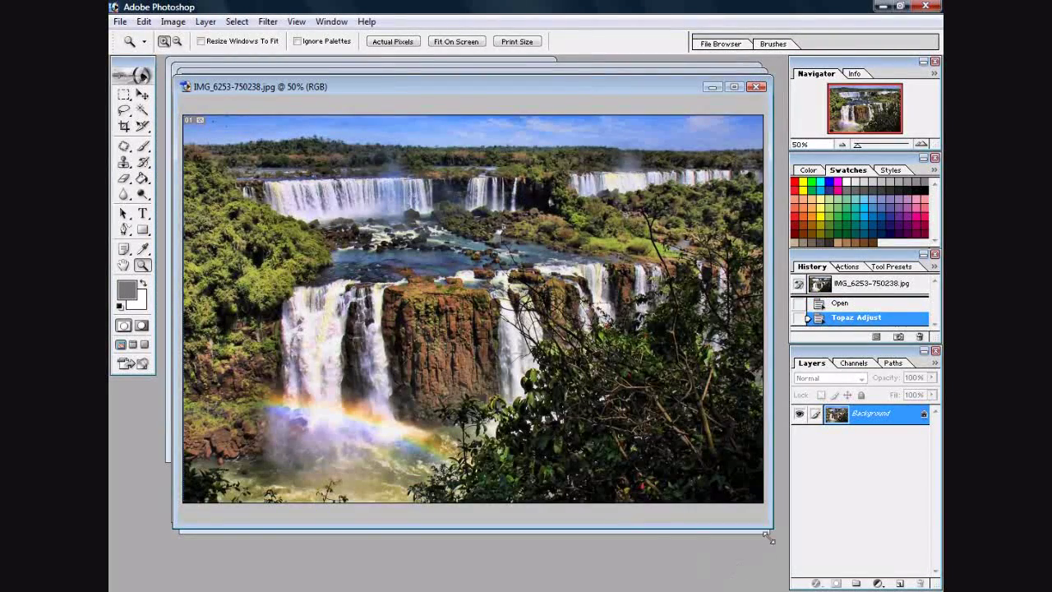
# - Enlarge the window, zoom to 66.7%, and toggle History between original and Topaz Adjust result
pyautogui.moveTo(769, 538); pyautogui.dragTo(780, 575)
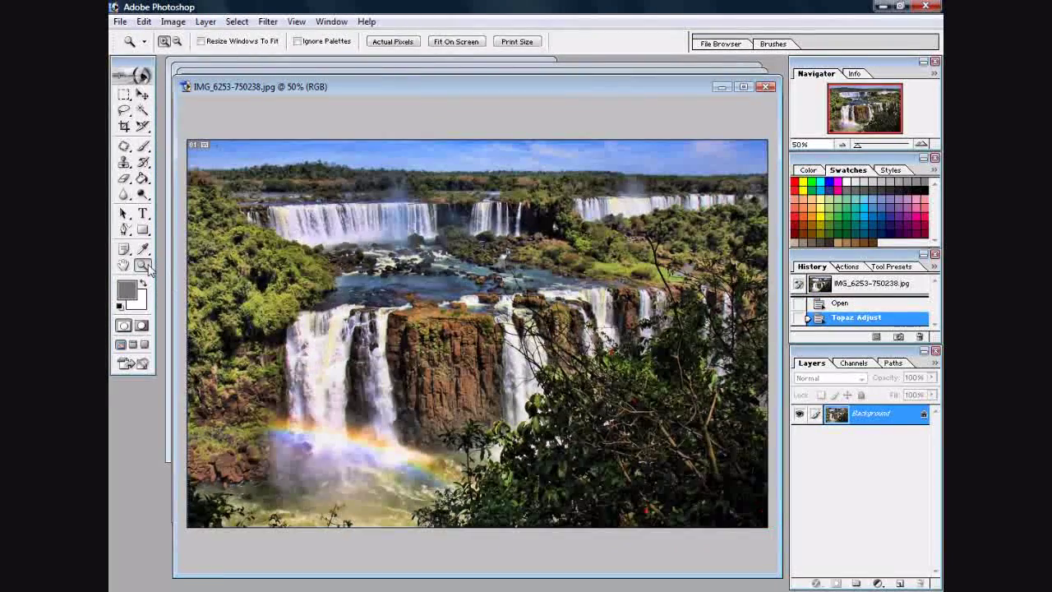
pyautogui.click(143, 265)
pyautogui.click(442, 301)
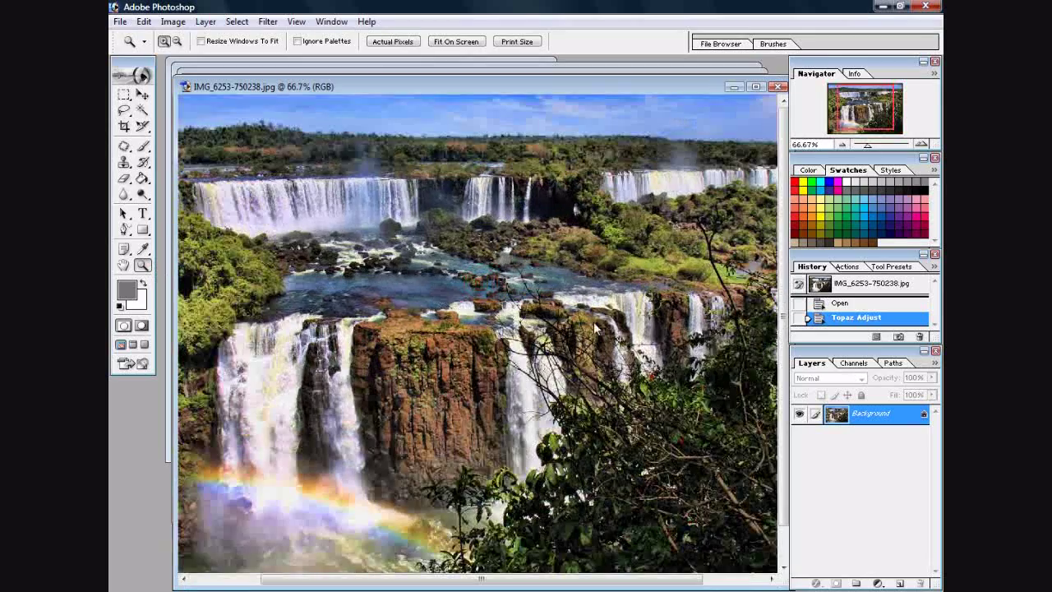
pyautogui.click(840, 303)
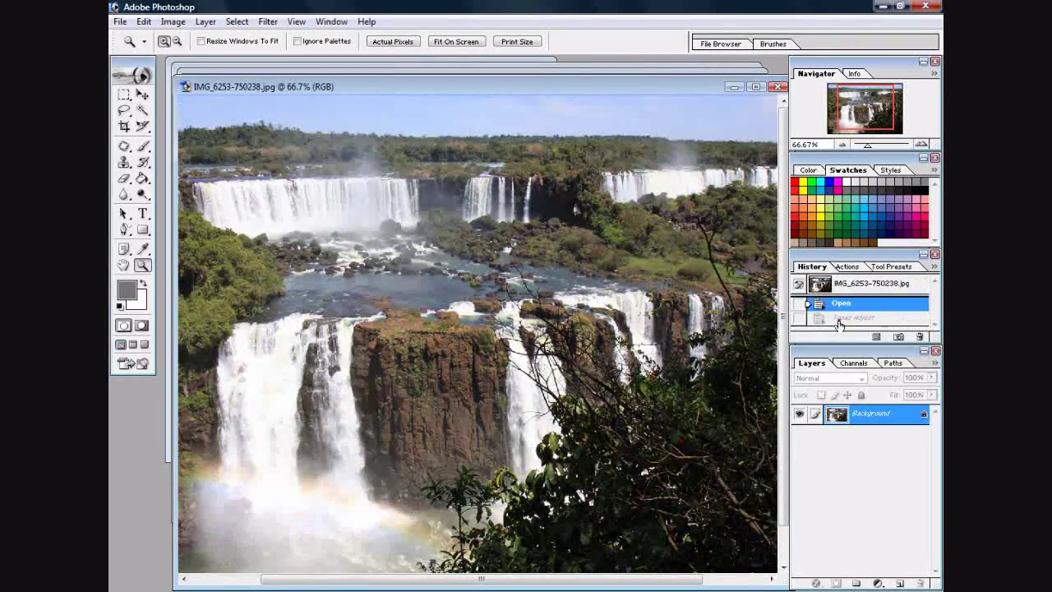
pyautogui.click(838, 318)
pyautogui.click(838, 303)
pyautogui.click(832, 319)
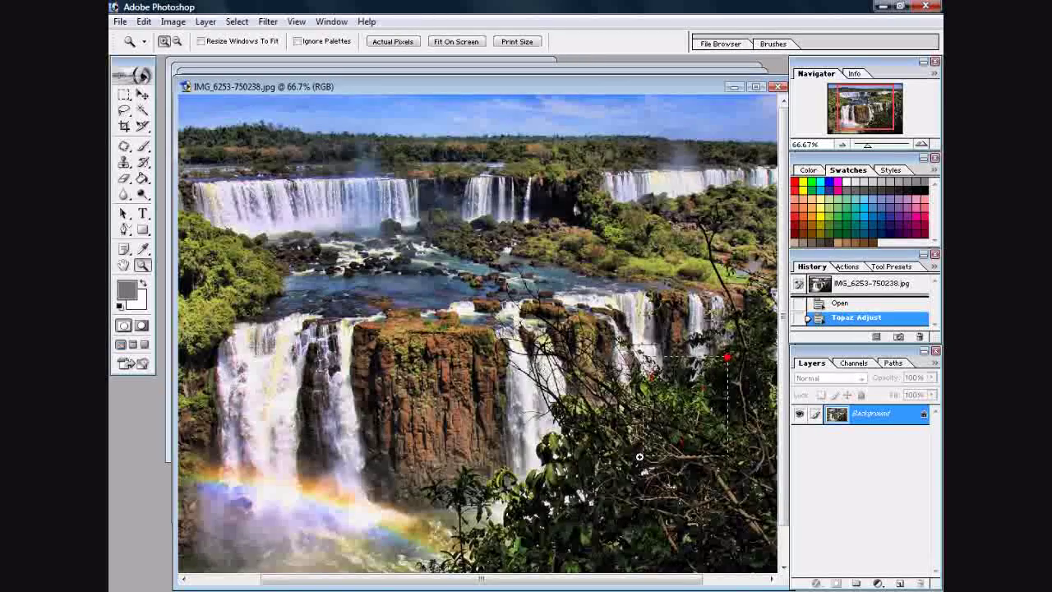
# - Zoom in closely on the bushes, then step back out through 200%, 100%, 66.7% to 50%
pyautogui.moveTo(617, 472); pyautogui.dragTo(618, 472)
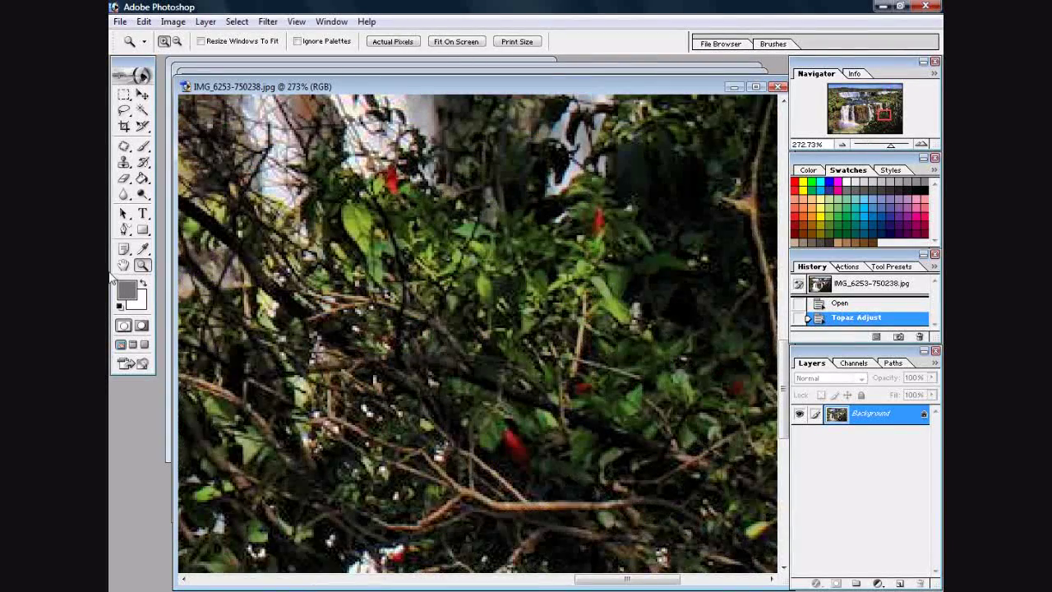
pyautogui.rightClick(359, 264)
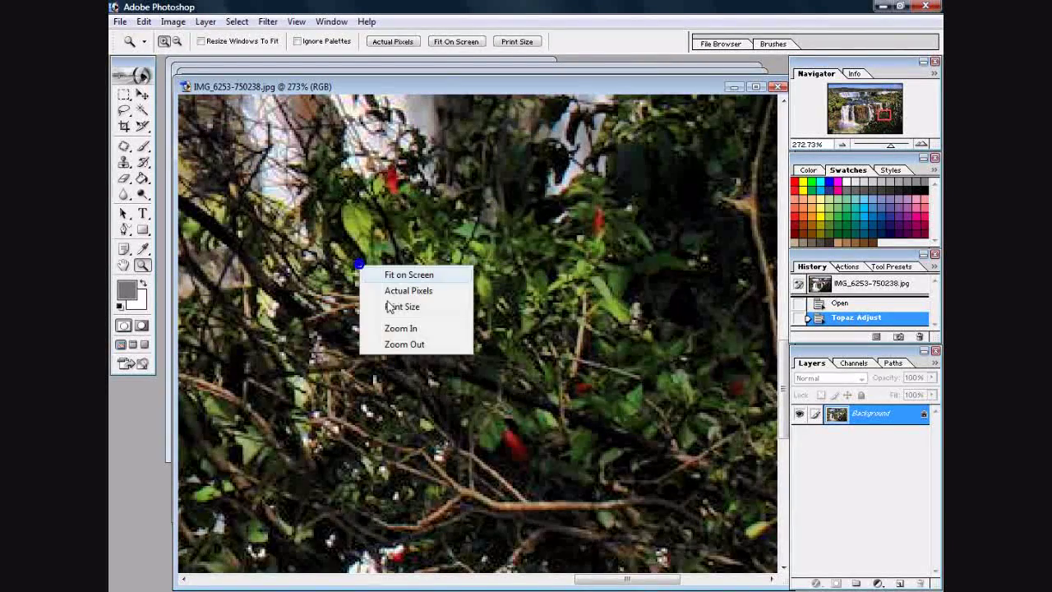
pyautogui.click(393, 344)
pyautogui.rightClick(421, 344)
pyautogui.click(452, 425)
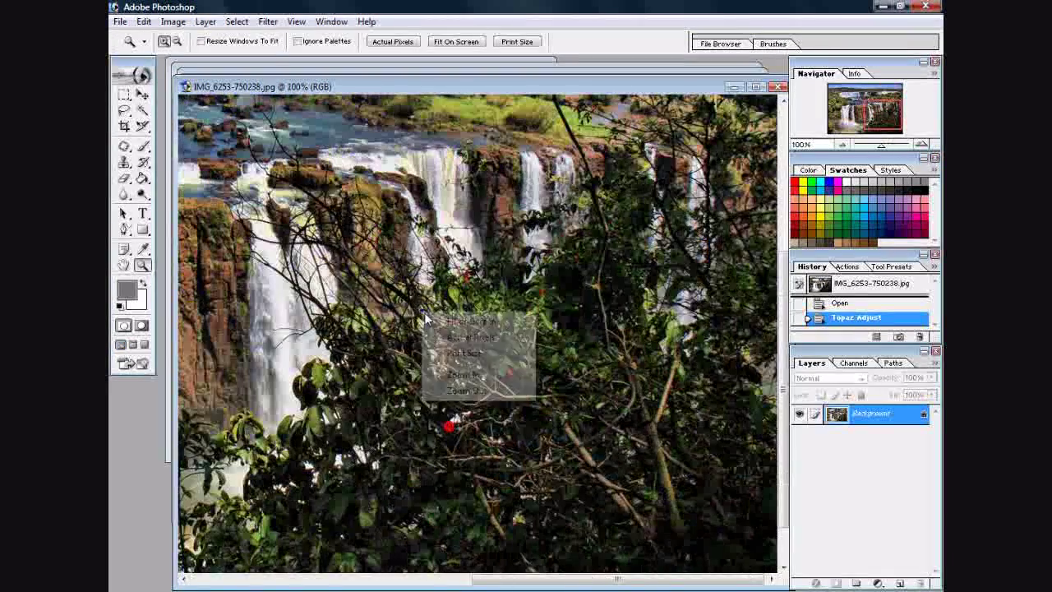
pyautogui.rightClick(423, 312)
pyautogui.click(451, 391)
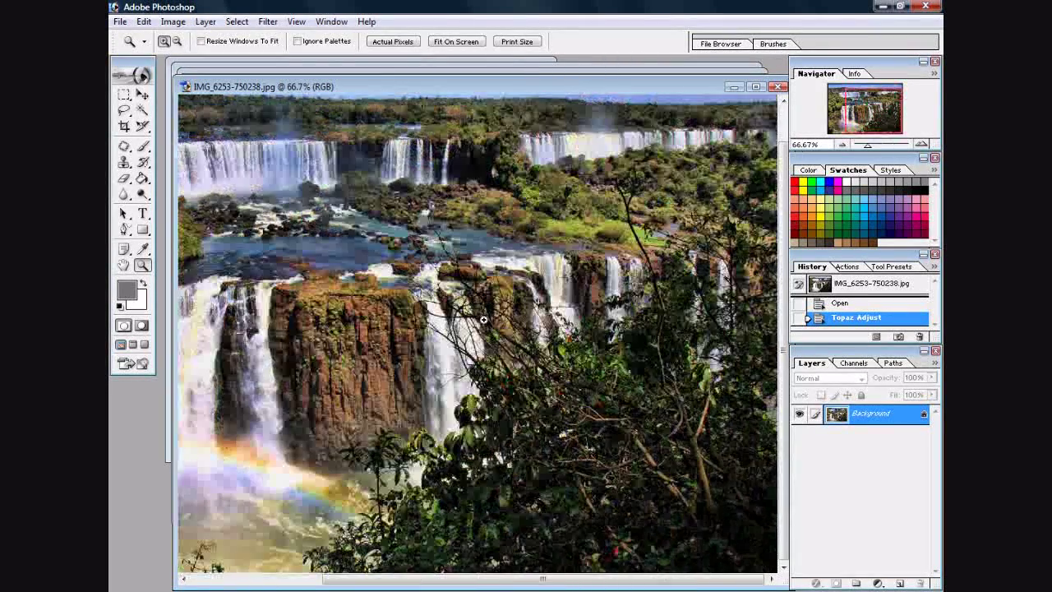
pyautogui.rightClick(471, 273)
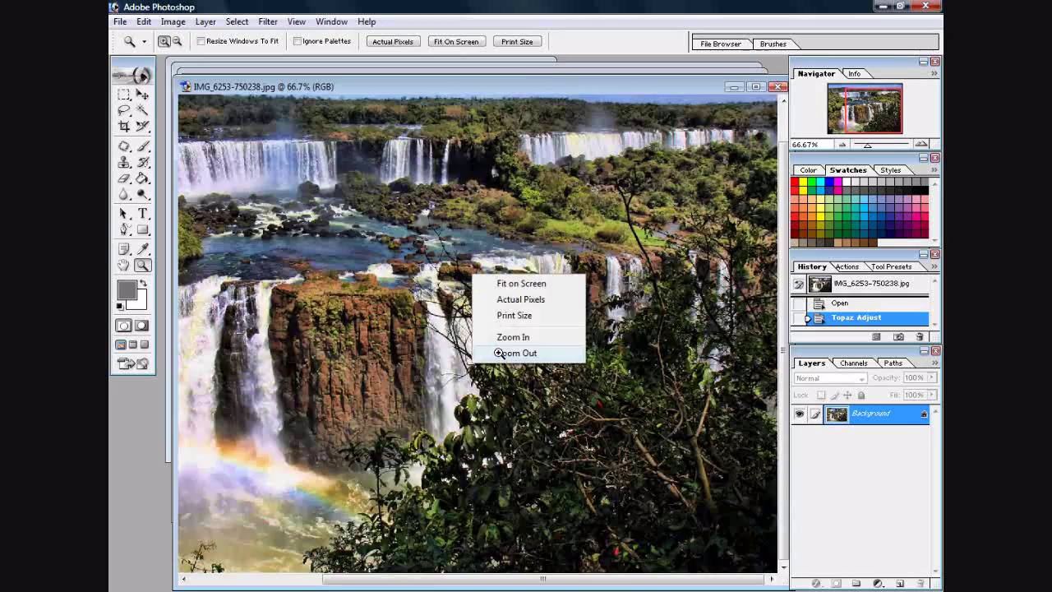
pyautogui.click(500, 352)
# - Zoom in on the waterfall and rainbow, zoom back out to the whole photo, and view the original
pyautogui.moveTo(244, 397); pyautogui.dragTo(475, 513)
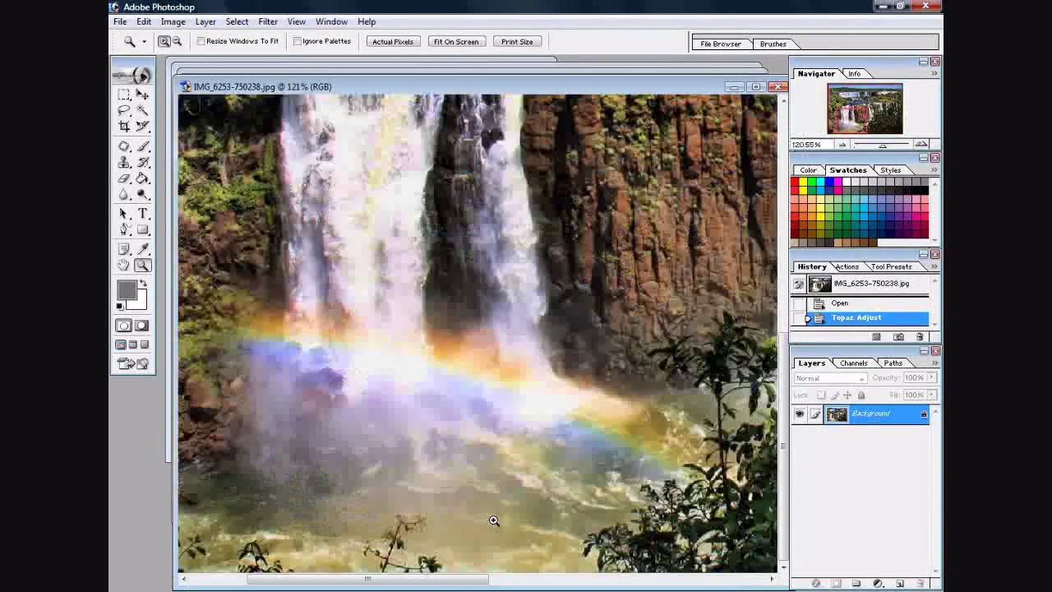
pyautogui.rightClick(341, 245)
pyautogui.click(361, 323)
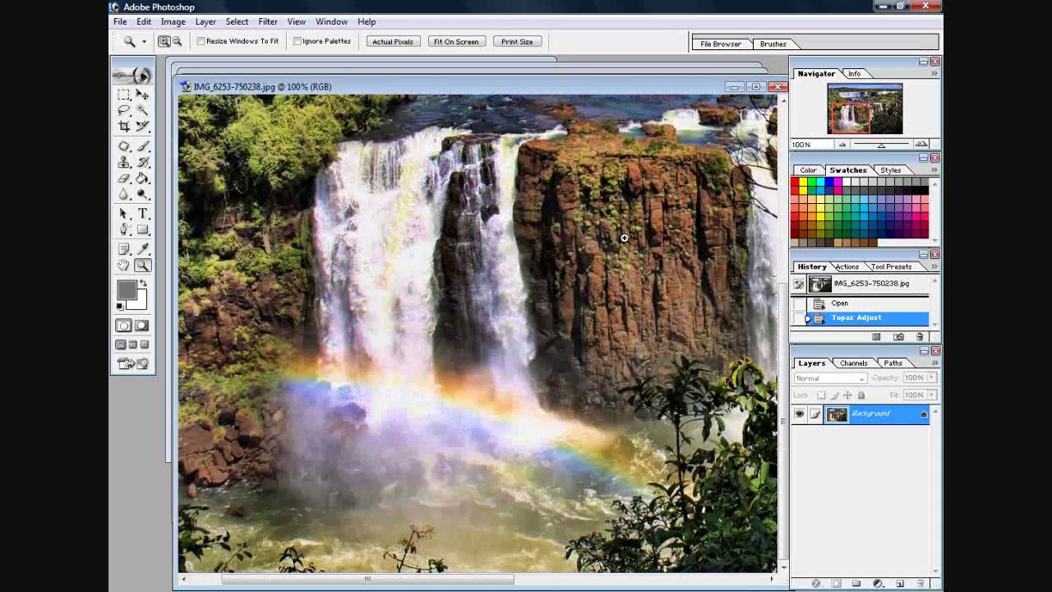
pyautogui.rightClick(568, 235)
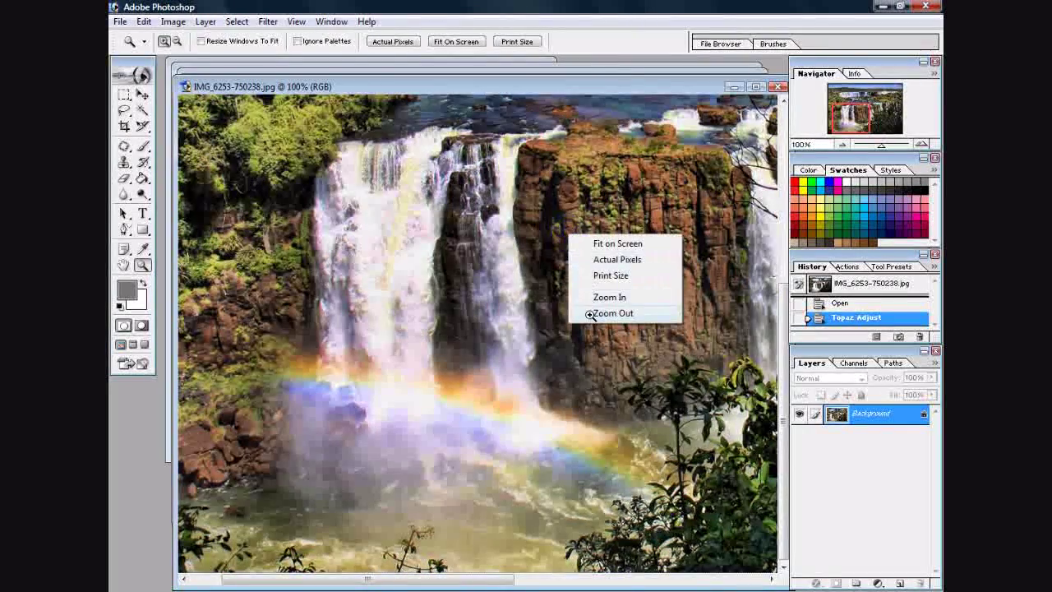
pyautogui.click(612, 313)
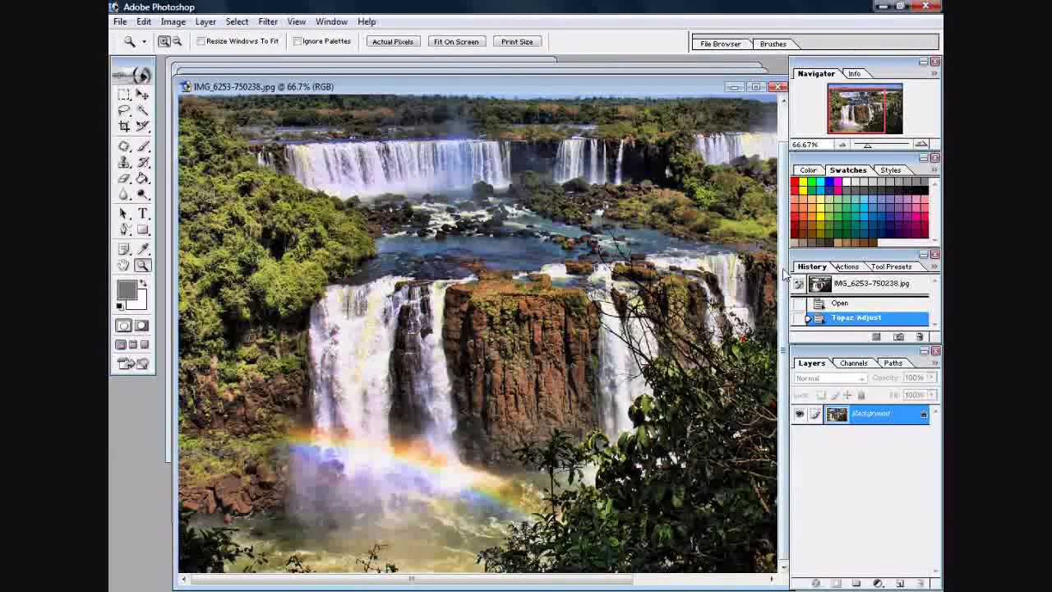
pyautogui.moveTo(782, 271); pyautogui.dragTo(783, 215)
pyautogui.rightClick(388, 260)
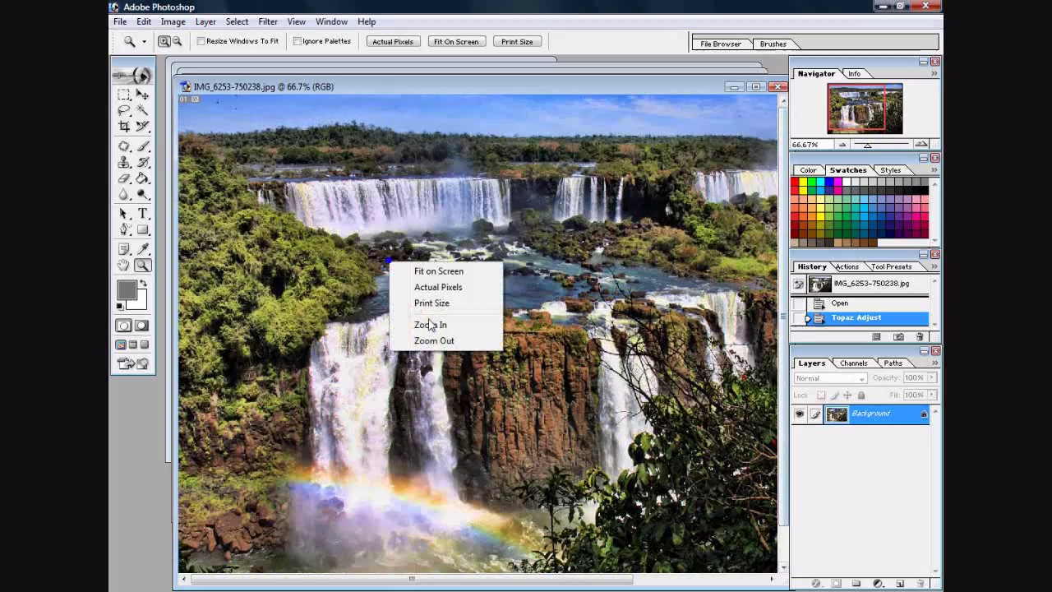
pyautogui.click(428, 342)
pyautogui.click(859, 304)
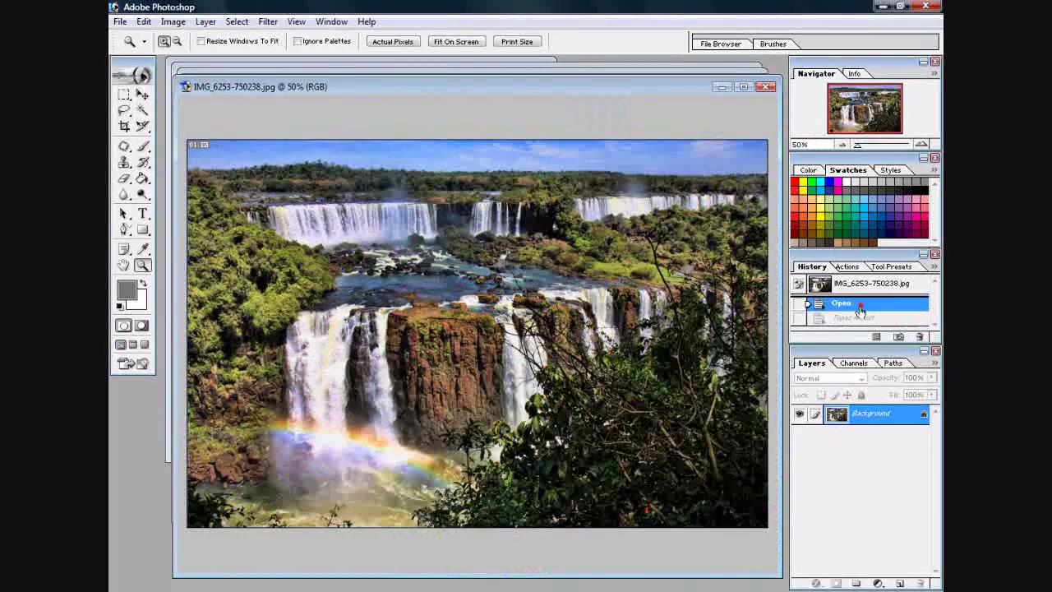
# - Restore the enhanced version, then close the waterfall photo without saving
pyautogui.click(856, 318)
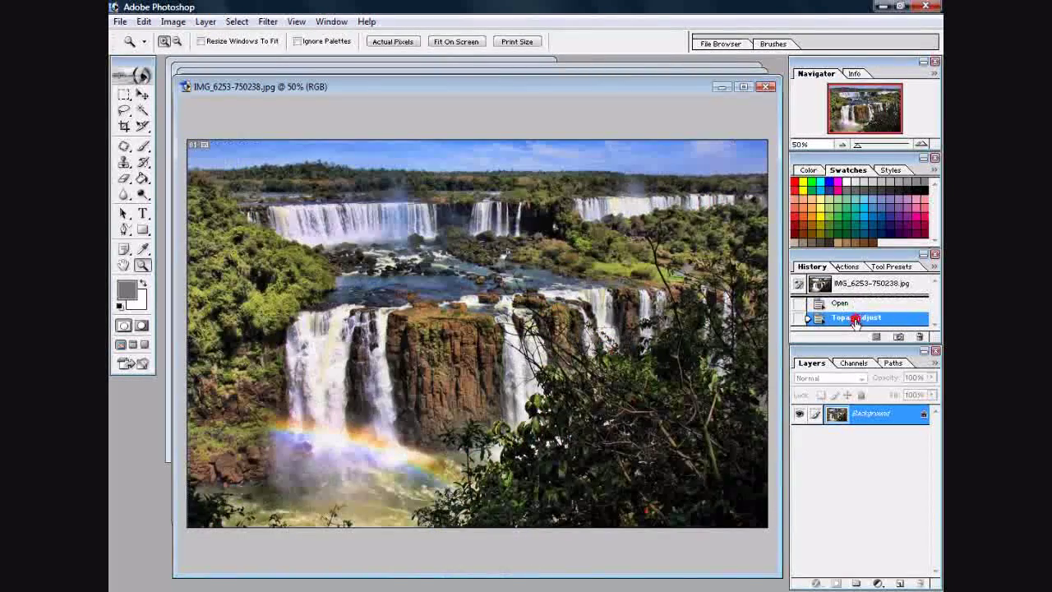
pyautogui.click(766, 88)
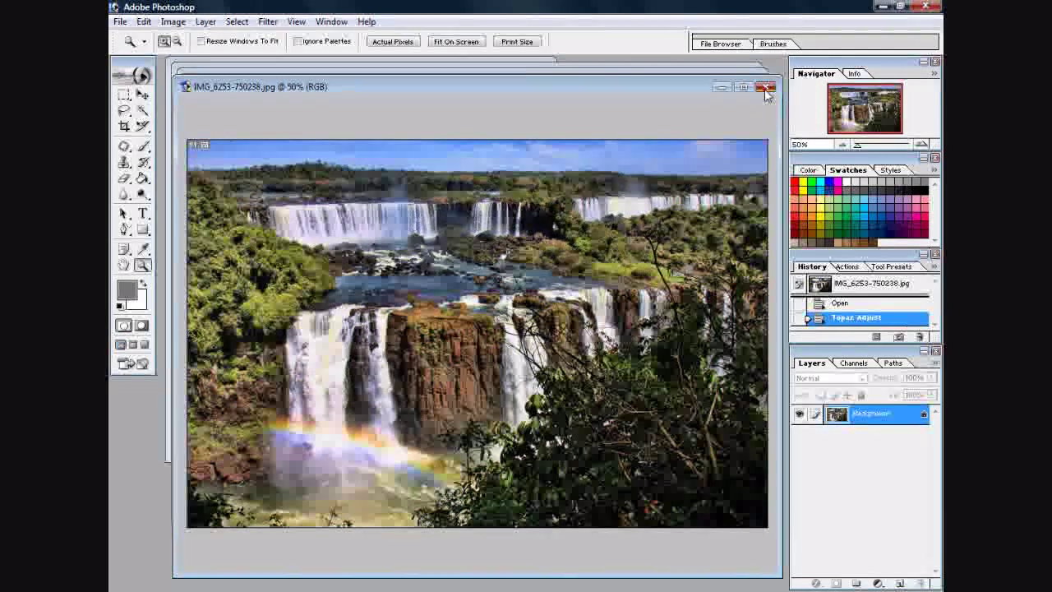
pyautogui.click(535, 239)
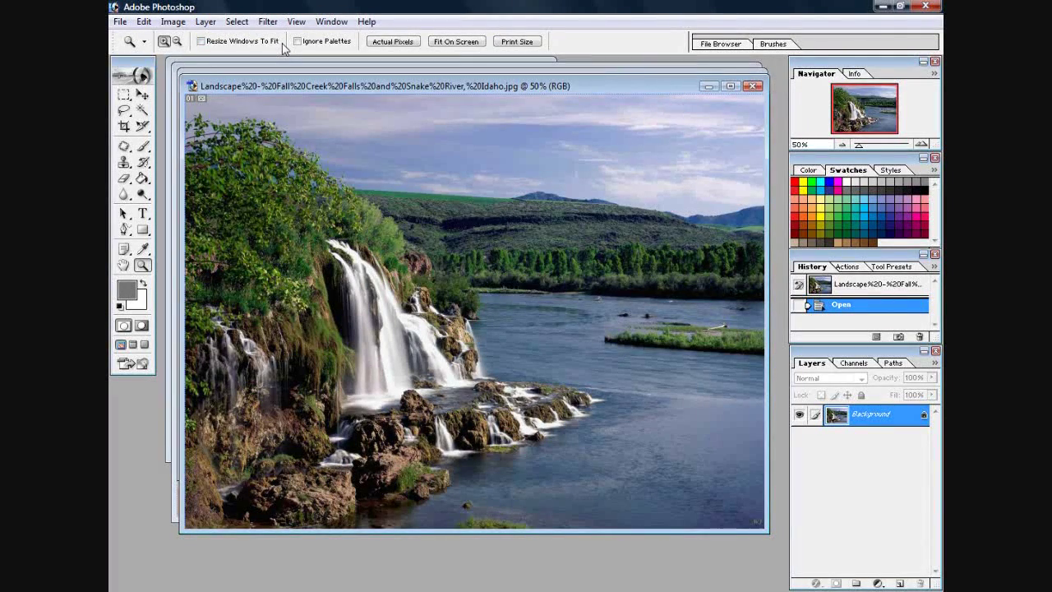
# - Browse the Layer and Select menus
pyautogui.click(204, 23)
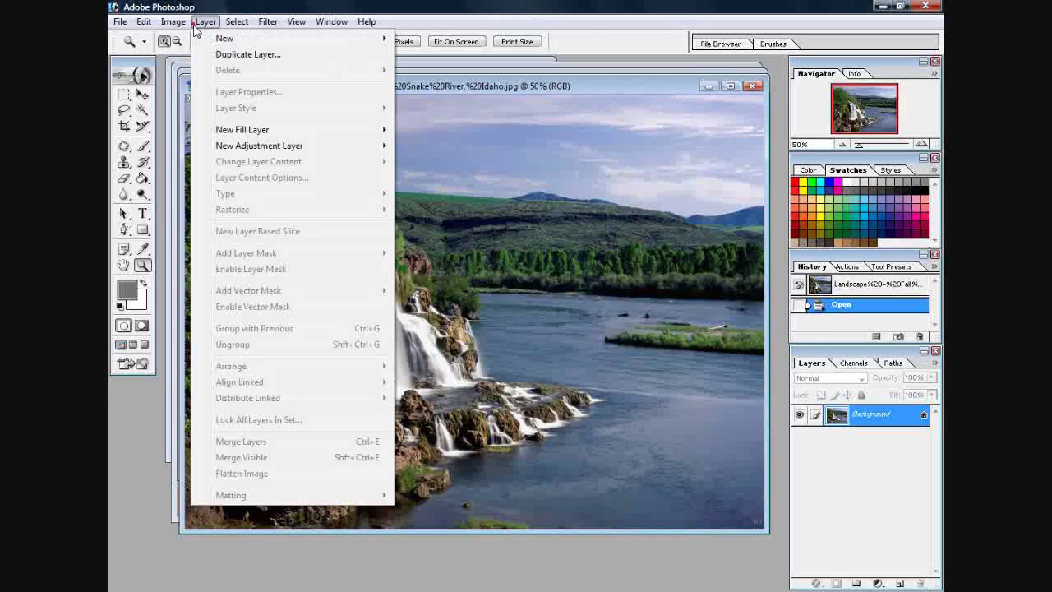
pyautogui.click(238, 6)
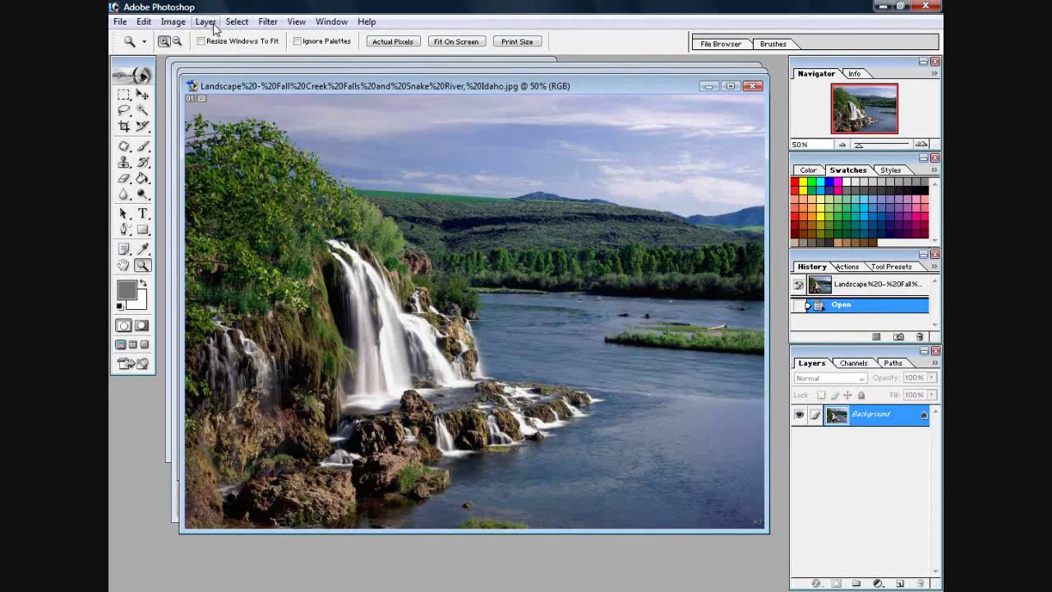
pyautogui.click(236, 25)
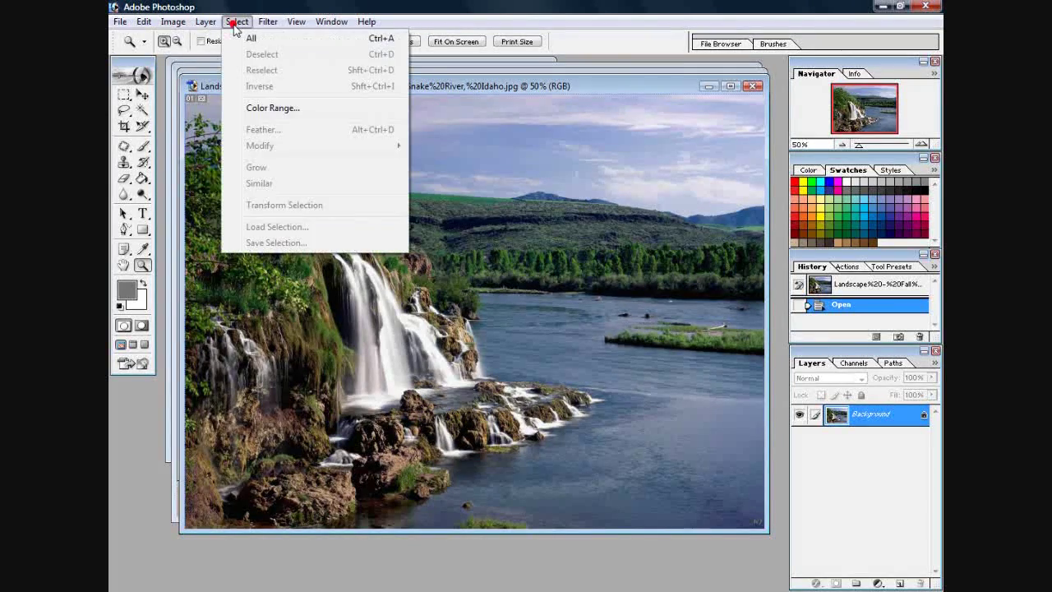
# - Run Topaz Adjust on the Fall Creek Falls landscape, reset it, and apply the Spicify preset
pyautogui.moveTo(342, 331)
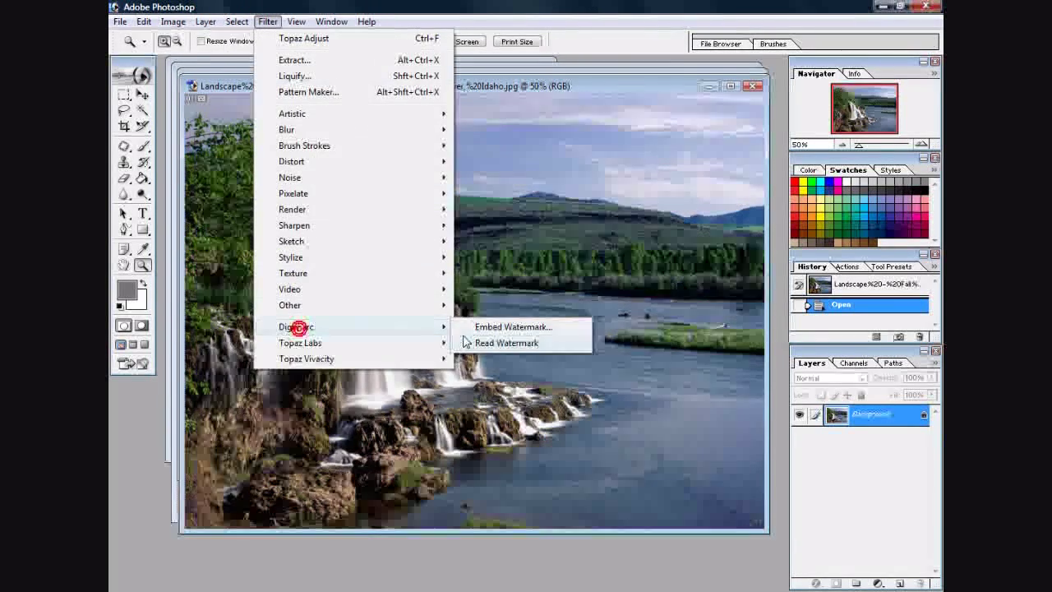
pyautogui.click(371, 341)
pyautogui.click(483, 341)
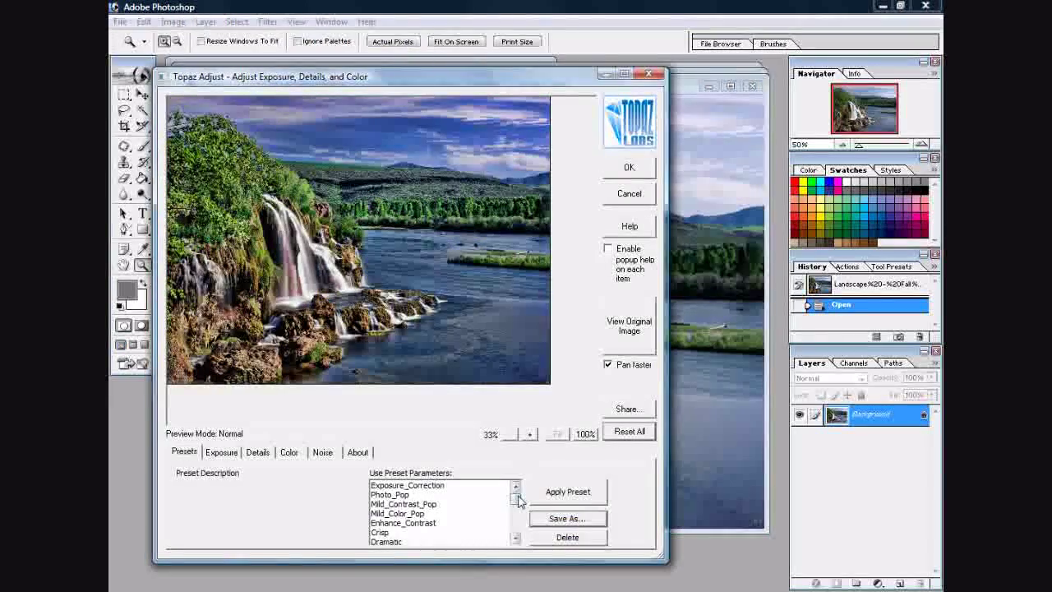
pyautogui.moveTo(518, 499); pyautogui.dragTo(519, 504)
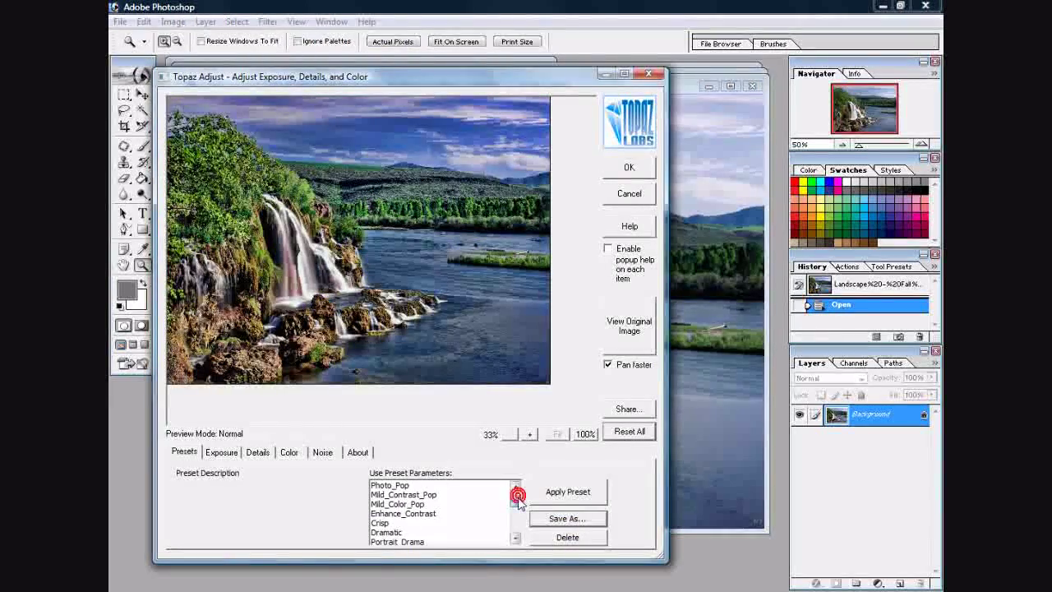
pyautogui.click(628, 432)
pyautogui.scroll(-3, 512, 512)
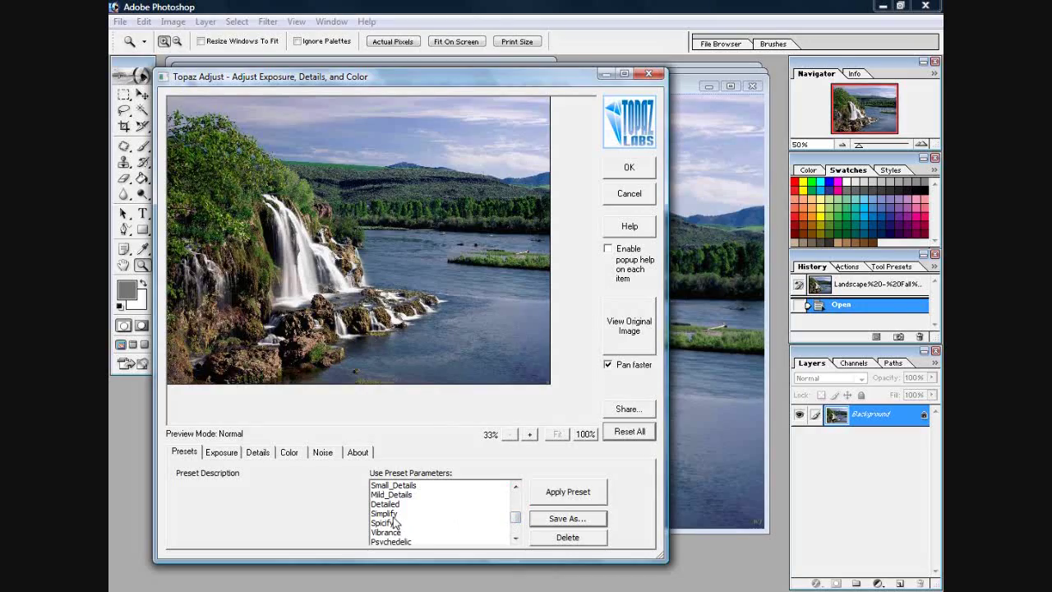
pyautogui.click(393, 523)
pyautogui.click(567, 491)
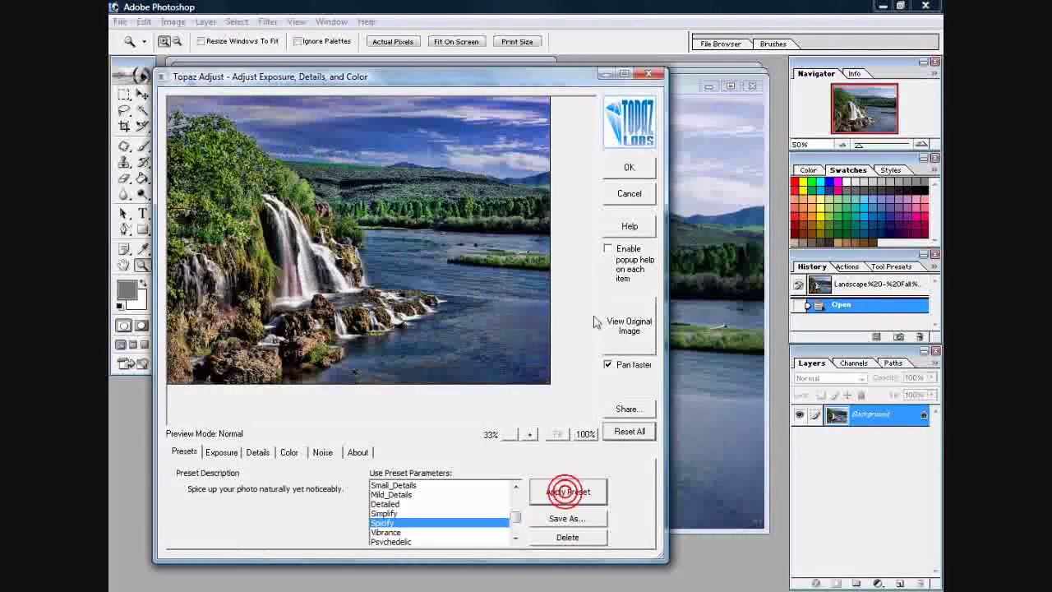
pyautogui.click(623, 175)
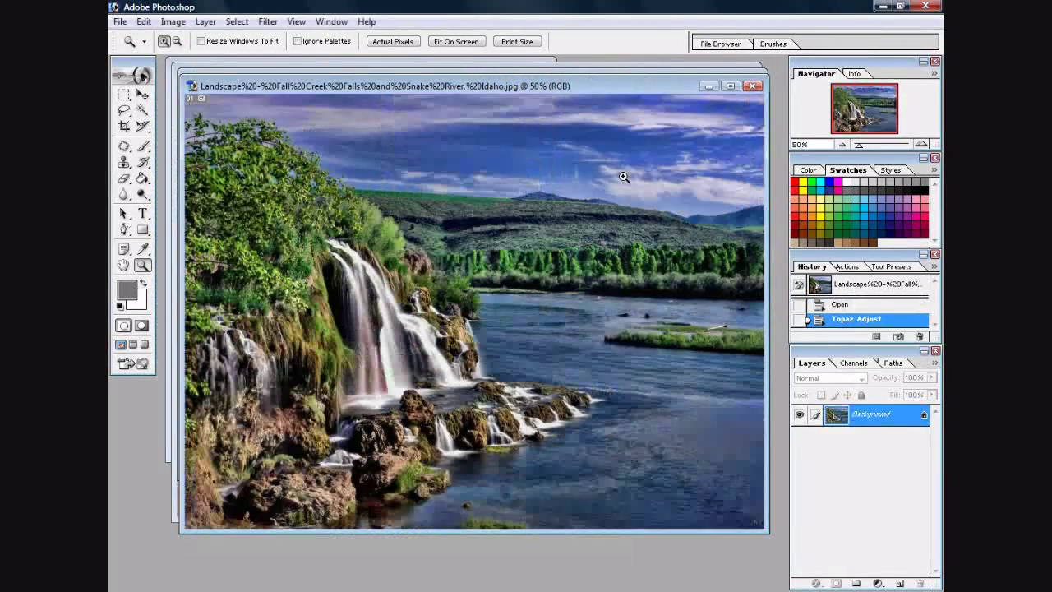
pyautogui.click(360, 318)
pyautogui.click(385, 374)
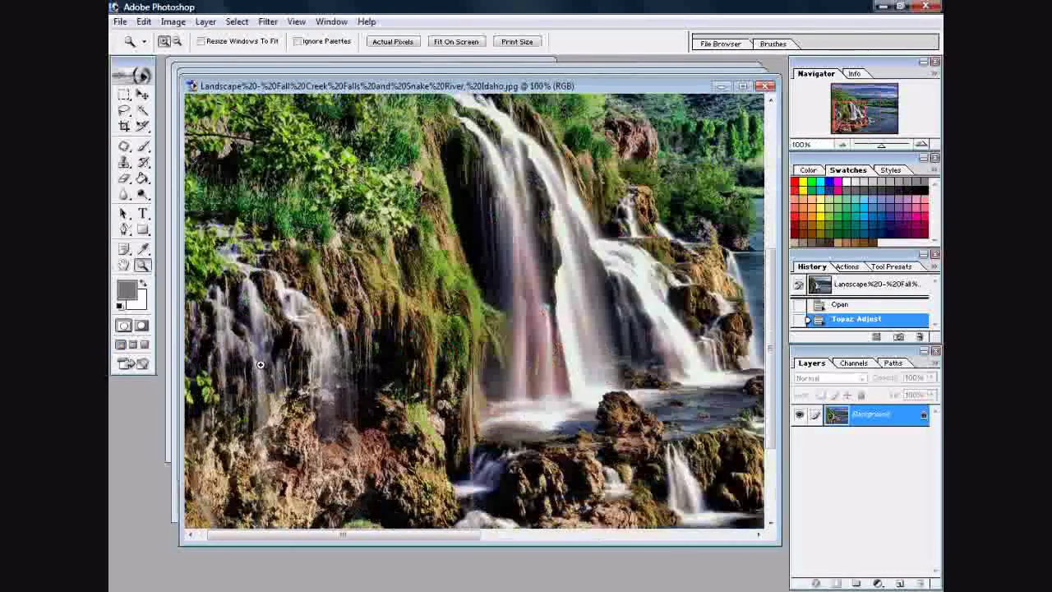
pyautogui.click(385, 285)
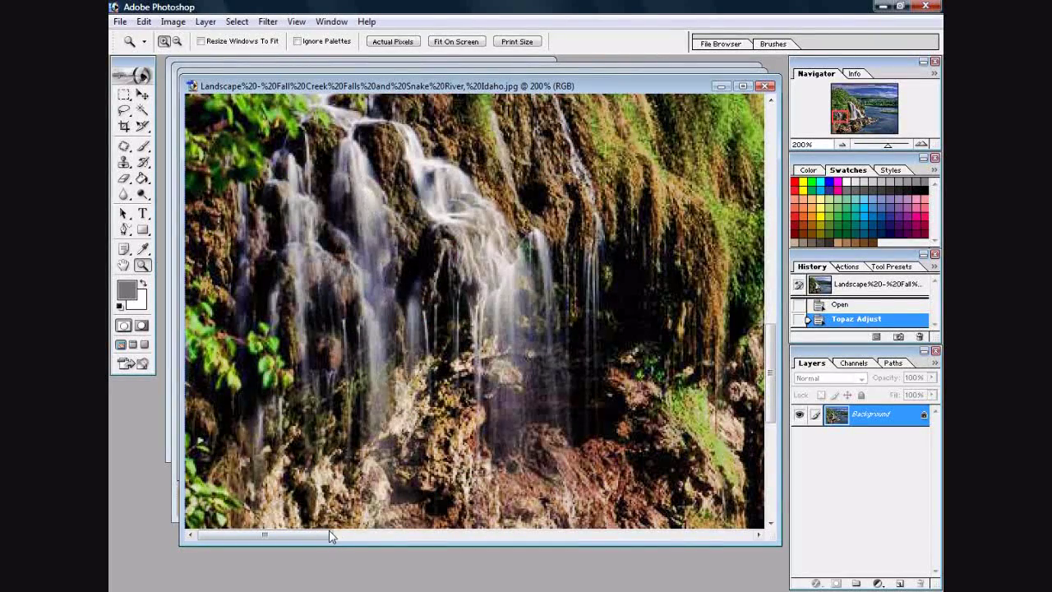
pyautogui.moveTo(331, 535); pyautogui.dragTo(531, 535)
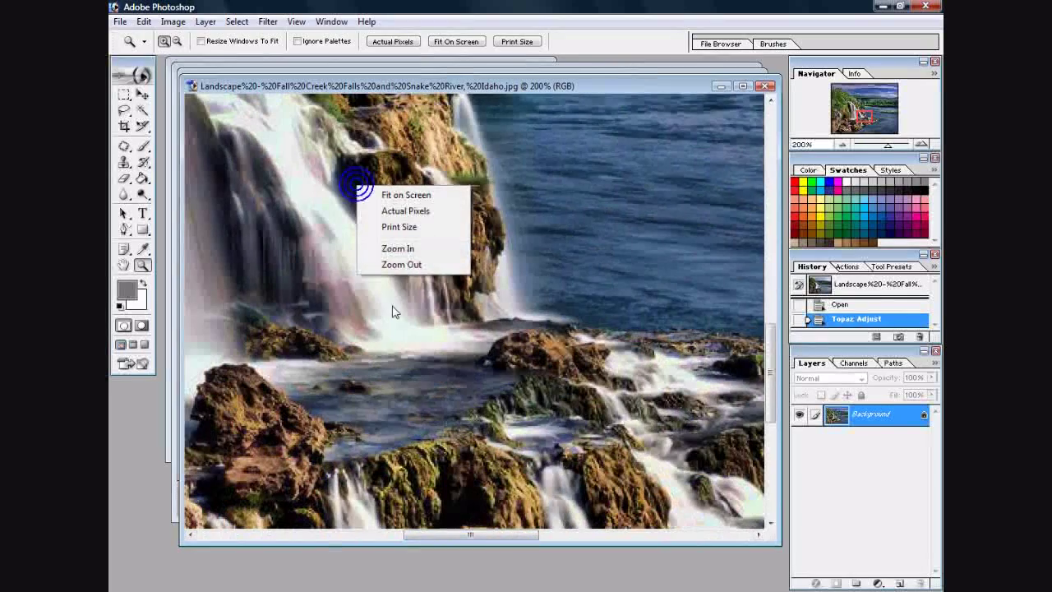
pyautogui.click(384, 264)
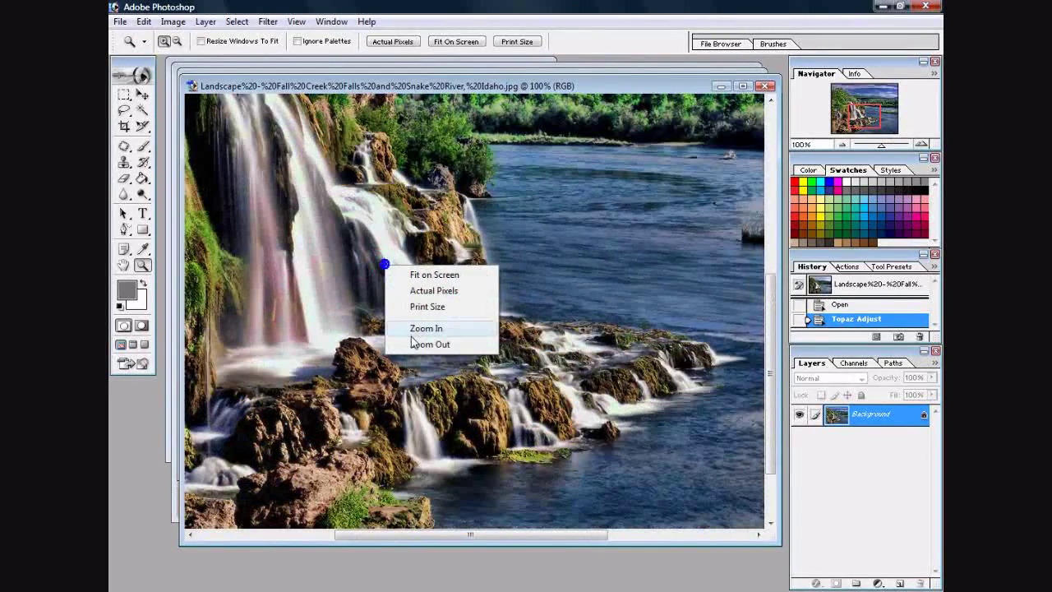
pyautogui.click(415, 344)
pyautogui.rightClick(413, 255)
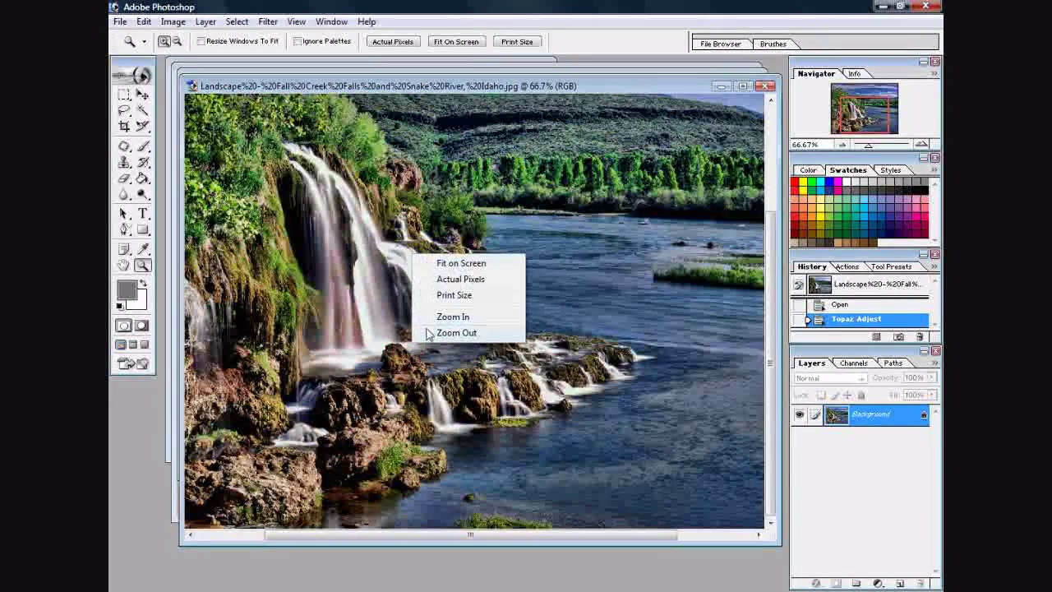
pyautogui.click(427, 333)
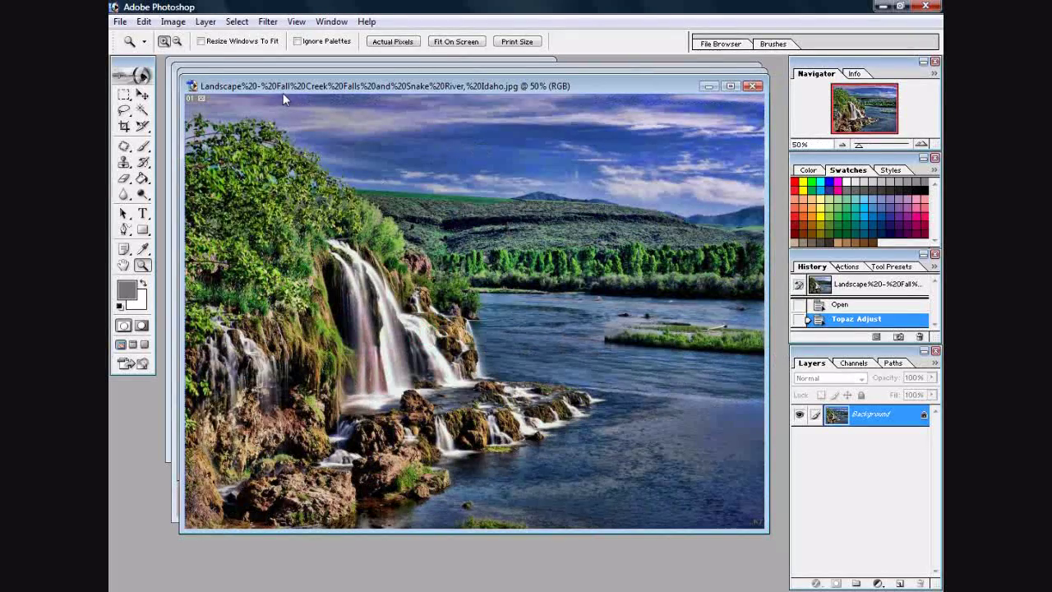
# - Run Topaz Simplify on the landscape and apply its BuzSim preset
pyautogui.click(268, 22)
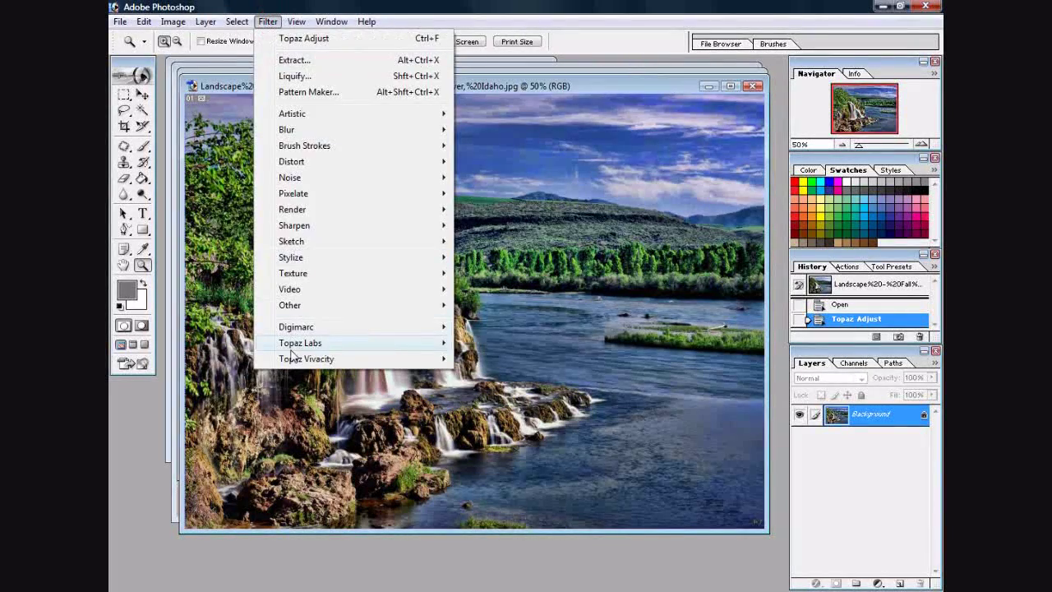
pyautogui.moveTo(289, 351)
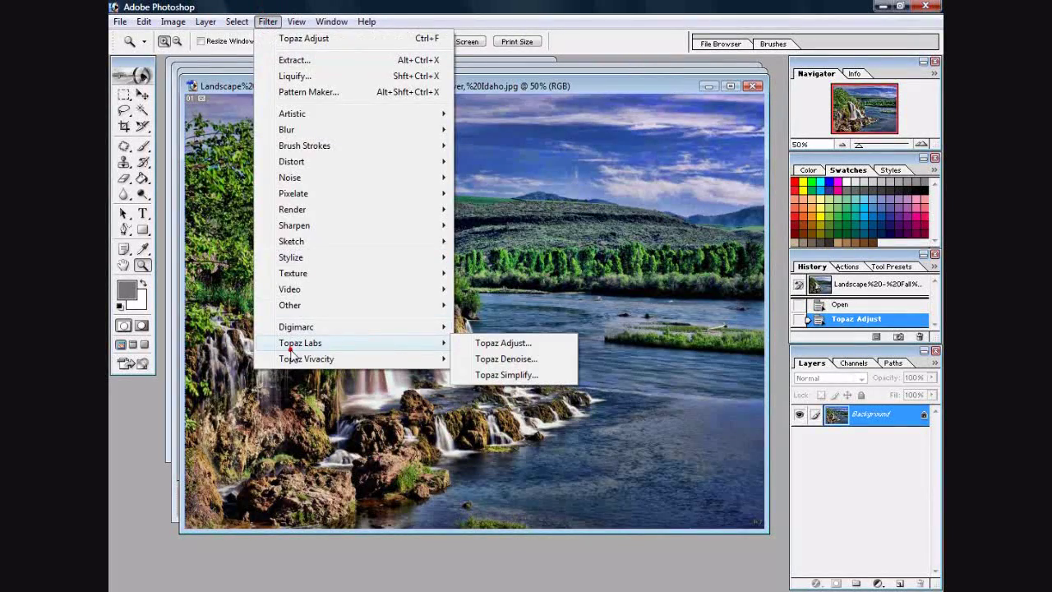
pyautogui.click(462, 374)
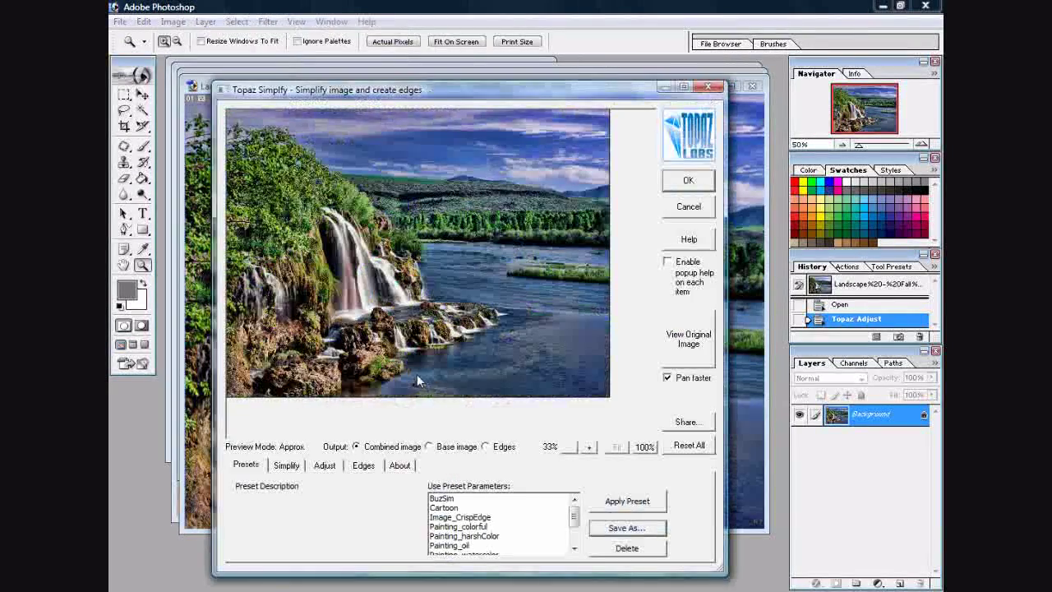
pyautogui.click(448, 498)
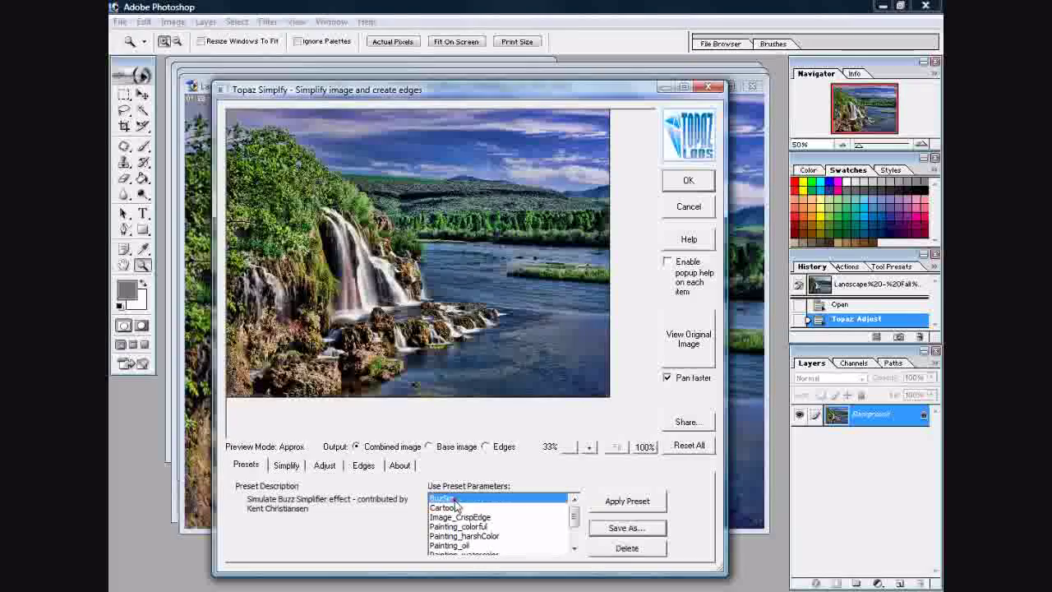
pyautogui.click(622, 503)
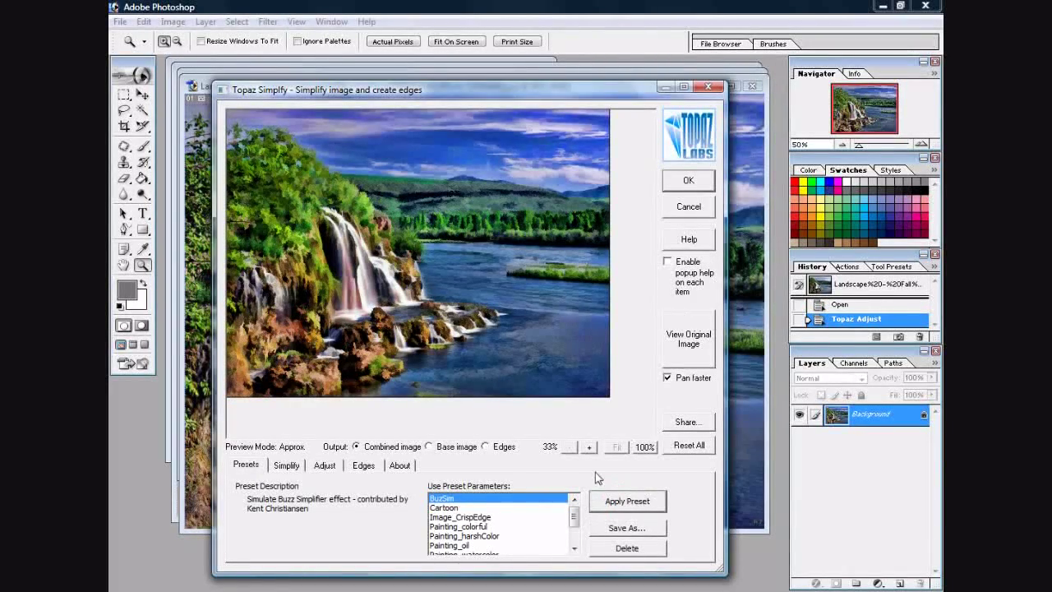
pyautogui.click(689, 181)
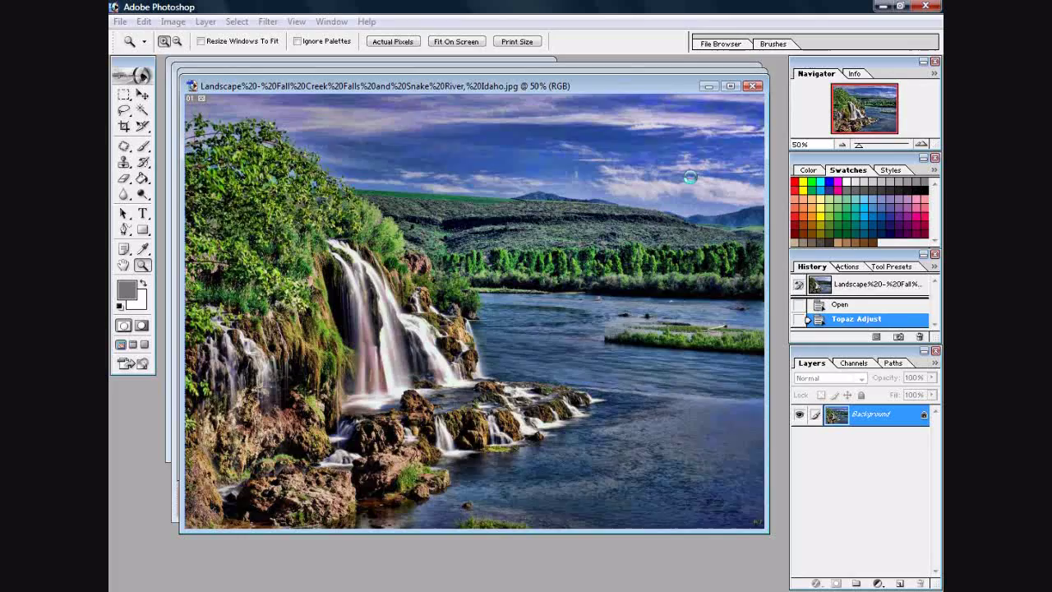
pyautogui.click(400, 339)
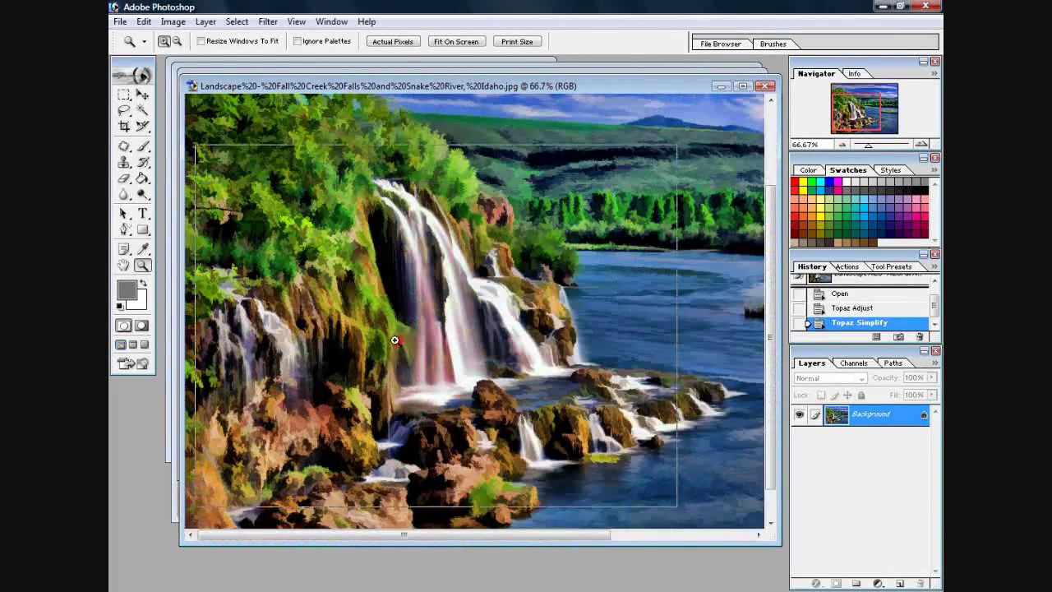
pyautogui.click(395, 339)
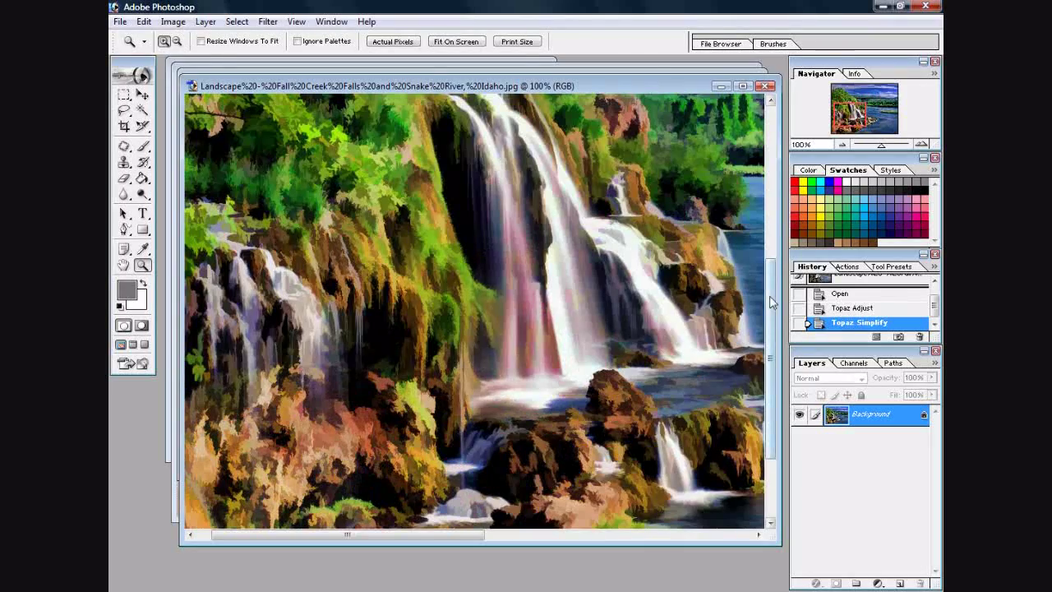
pyautogui.moveTo(770, 303); pyautogui.dragTo(747, 176)
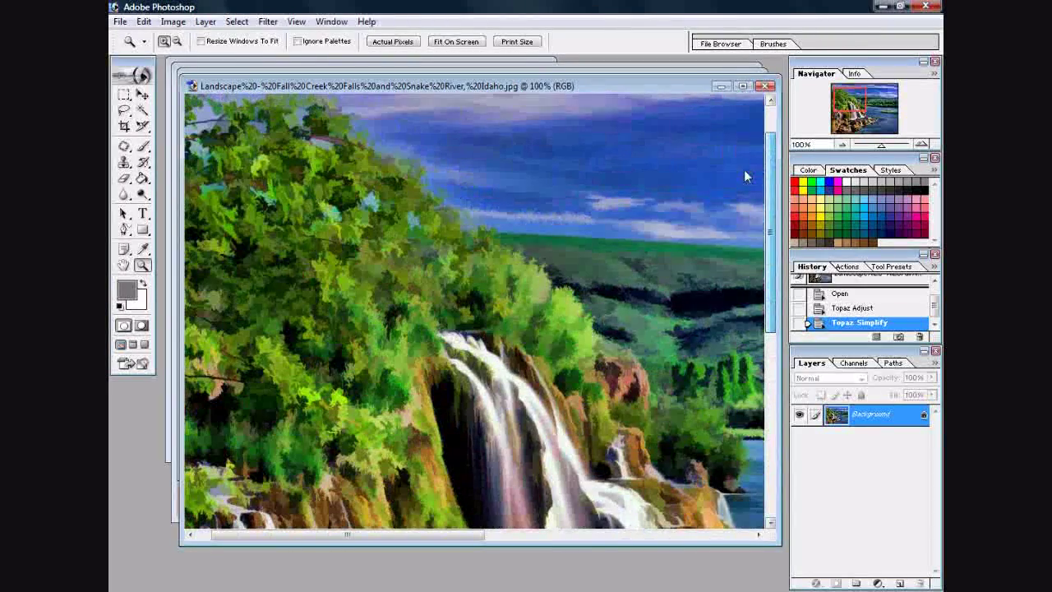
pyautogui.moveTo(452, 535); pyautogui.dragTo(662, 520)
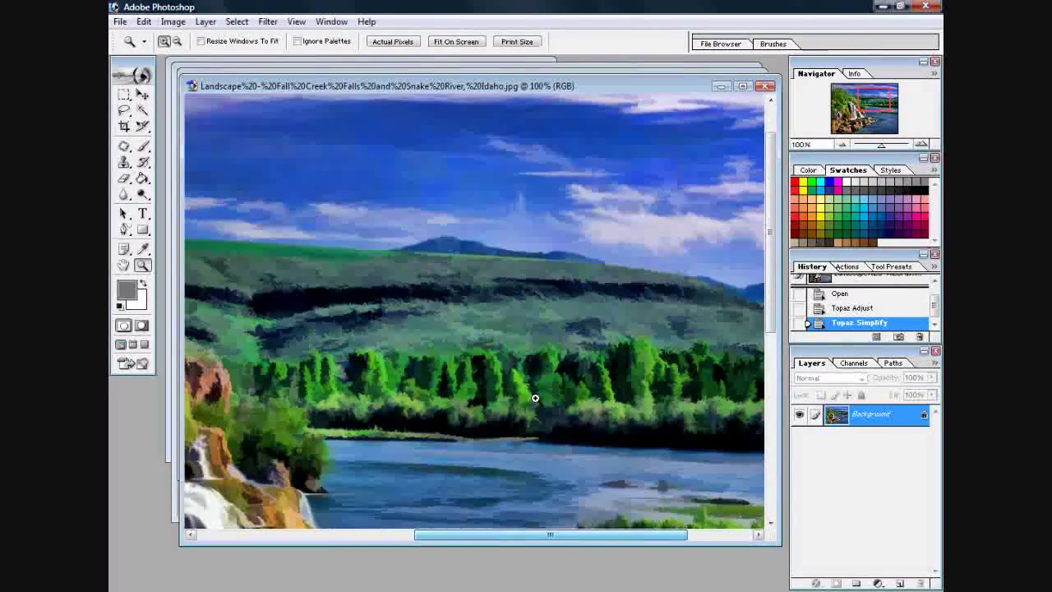
pyautogui.rightClick(387, 289)
pyautogui.click(431, 362)
pyautogui.rightClick(431, 363)
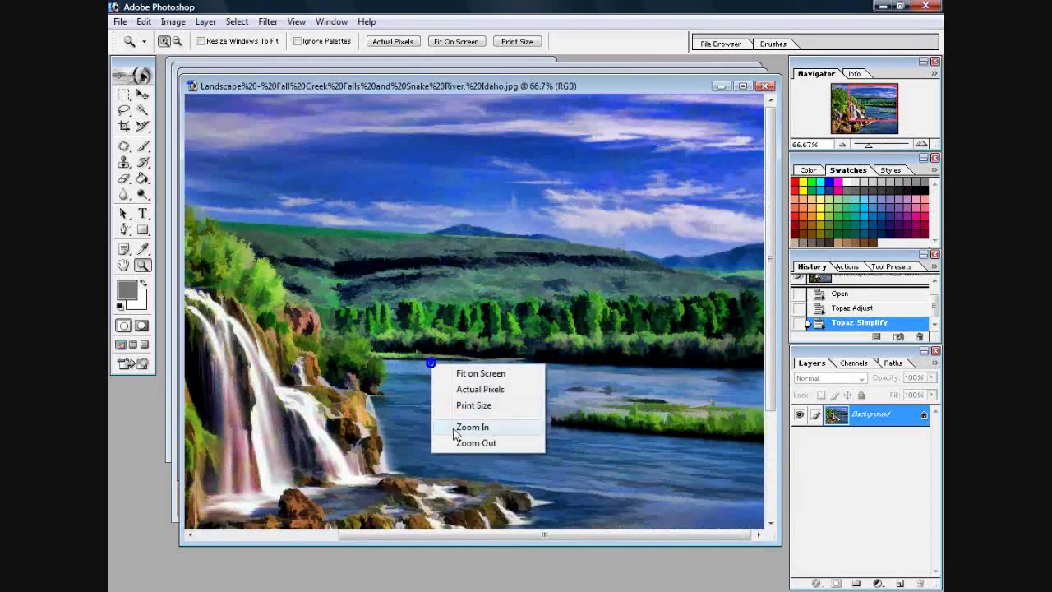
pyautogui.click(444, 441)
pyautogui.rightClick(444, 365)
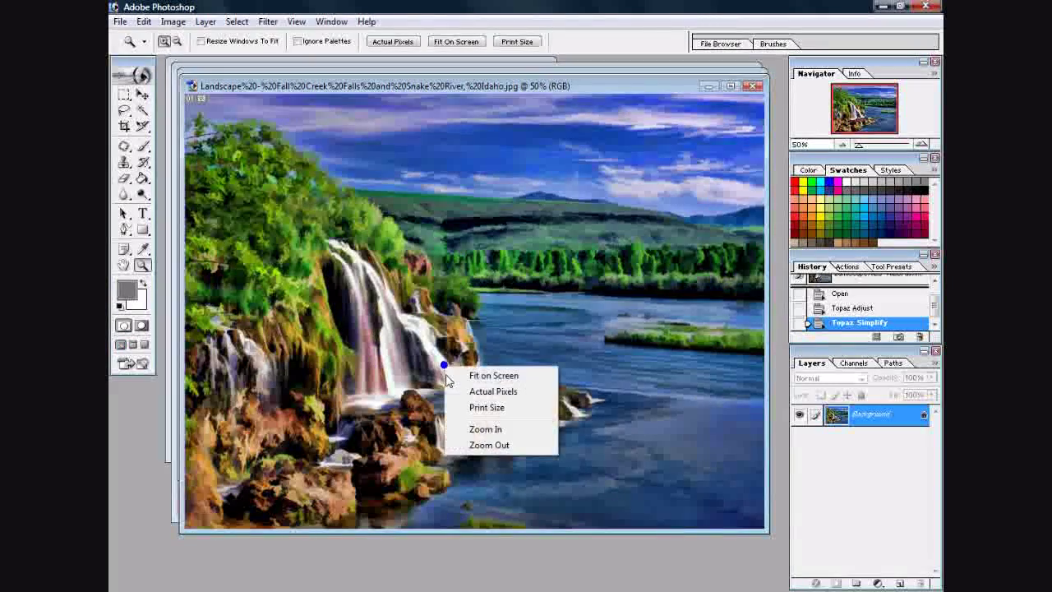
pyautogui.click(473, 444)
pyautogui.click(396, 344)
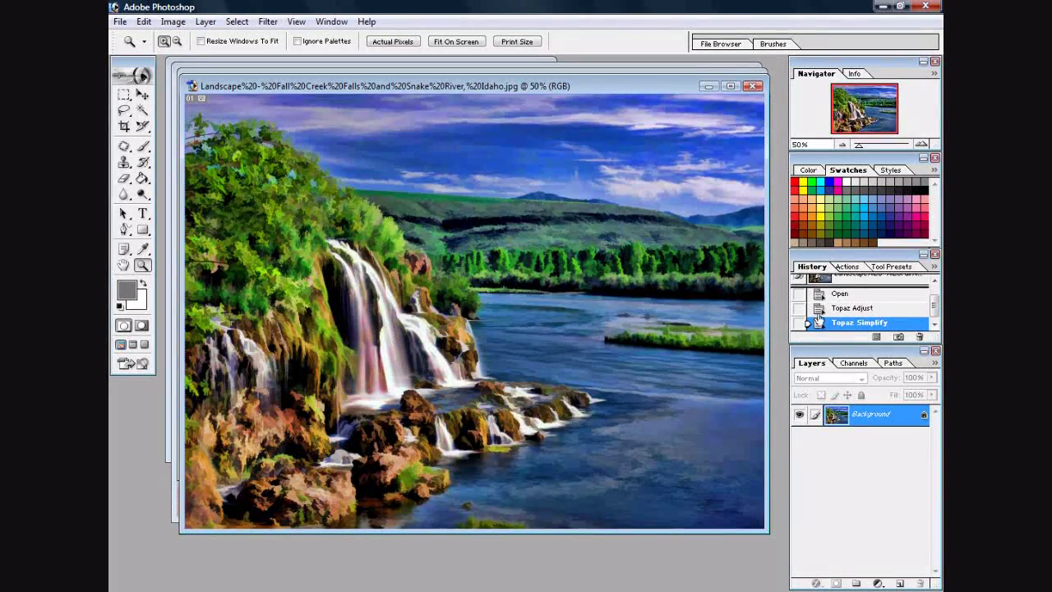
# - Close the waterfall image without saving and make the lions window taller and wider
pyautogui.click(752, 86)
pyautogui.click(530, 240)
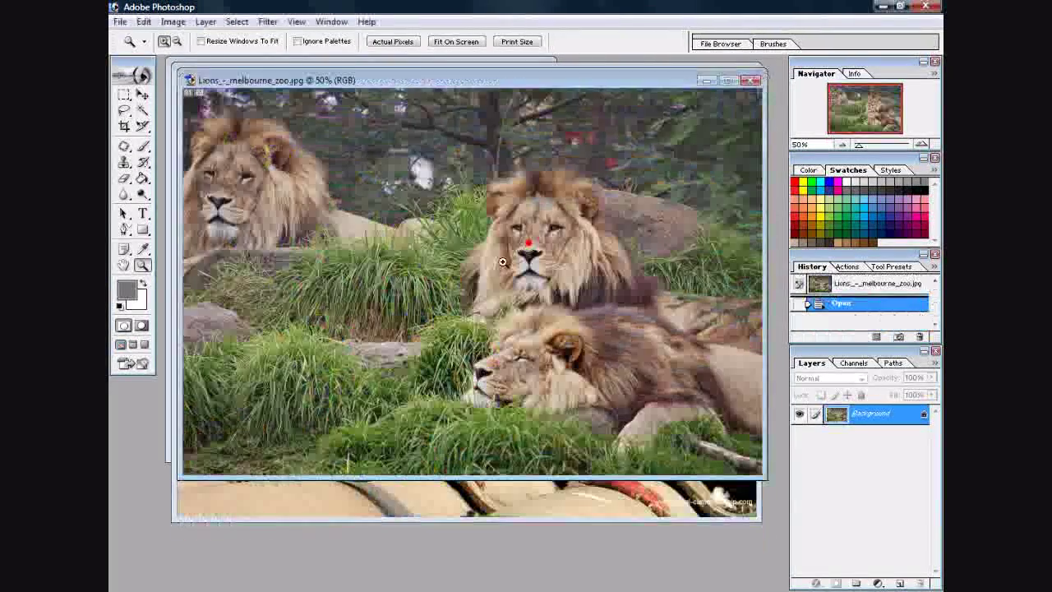
pyautogui.moveTo(583, 478); pyautogui.dragTo(579, 524)
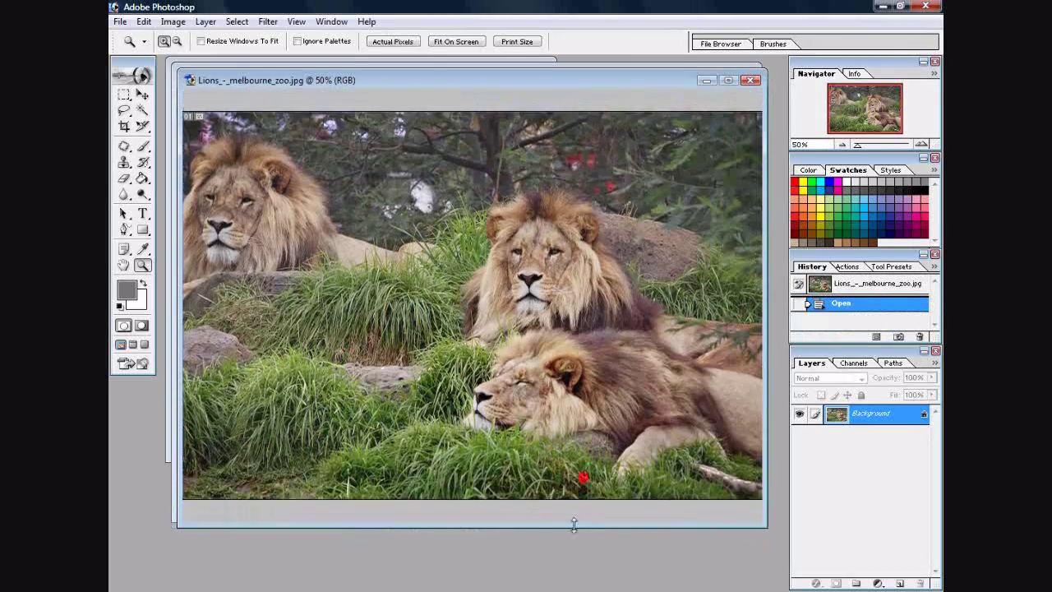
pyautogui.moveTo(767, 468); pyautogui.dragTo(772, 466)
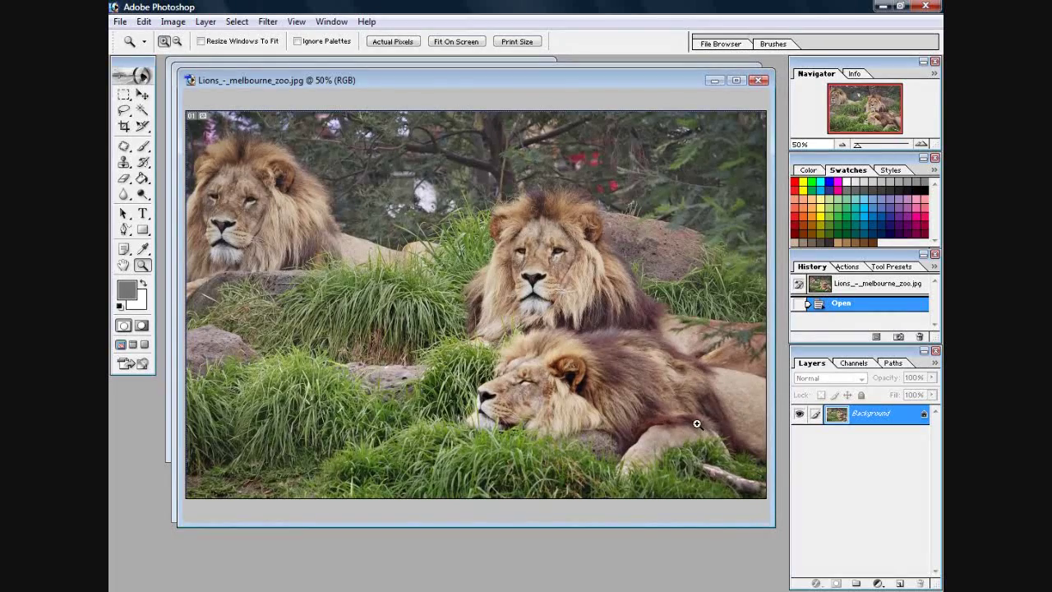
# - Apply Topaz Adjust with its default settings to the lions photo
pyautogui.click(268, 21)
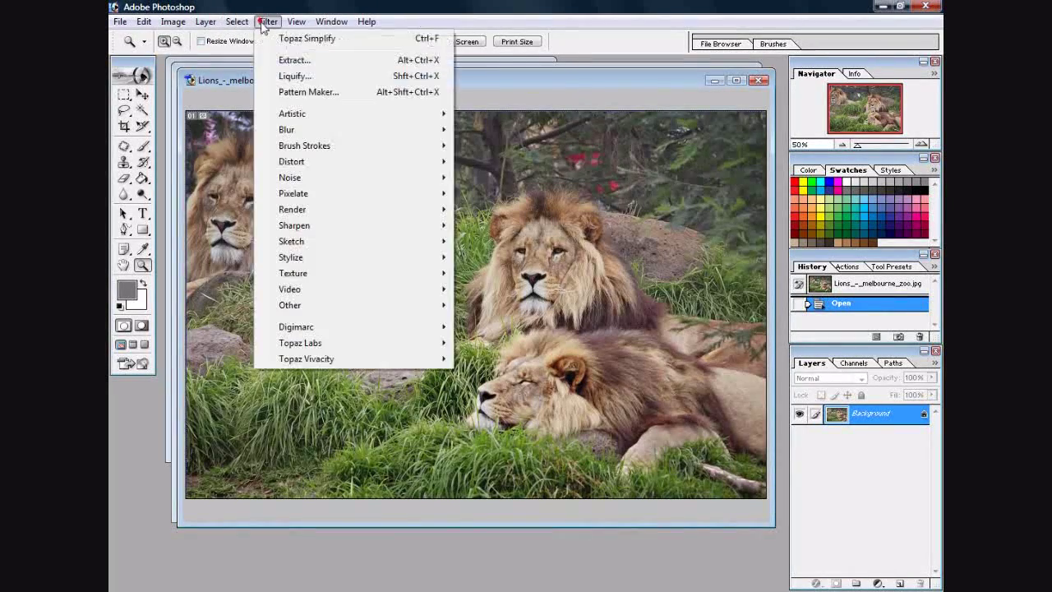
pyautogui.moveTo(411, 347)
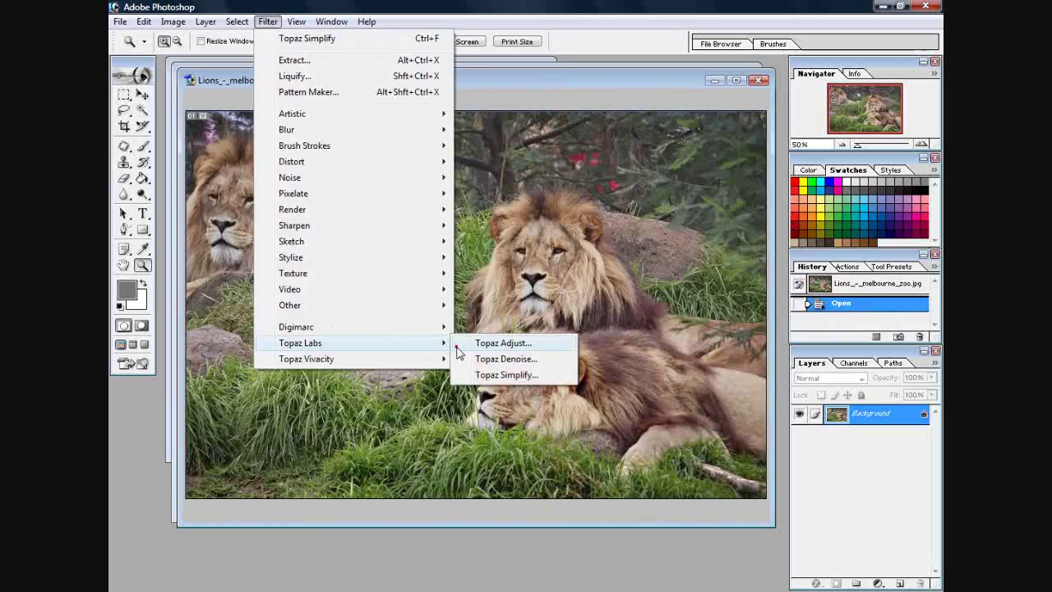
pyautogui.click(514, 343)
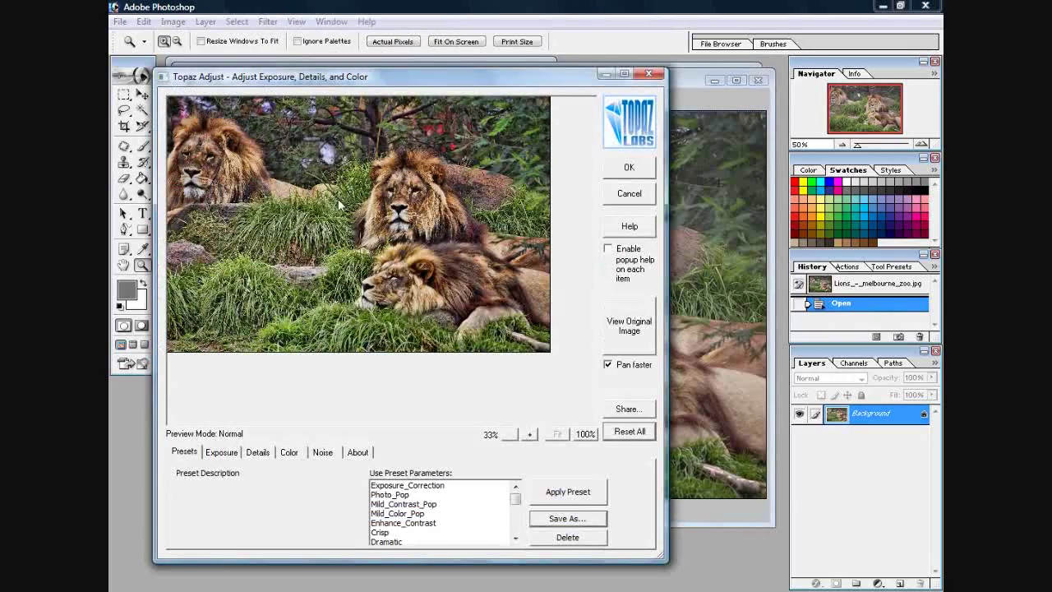
pyautogui.click(629, 167)
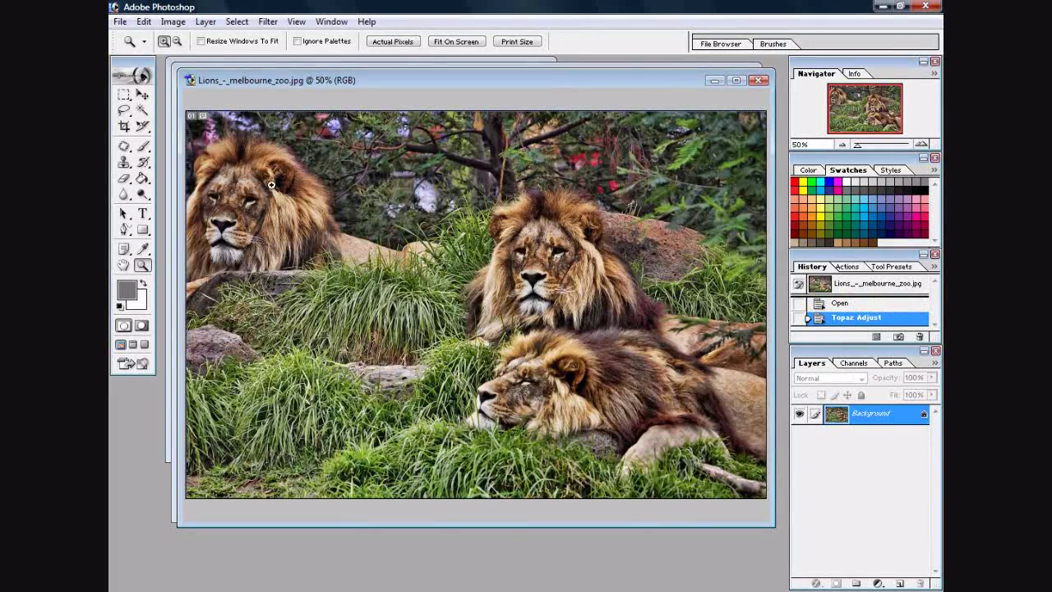
# - Zoom in on the left lion's face, then zoom back out to 50%
pyautogui.moveTo(188, 130); pyautogui.dragTo(448, 320)
pyautogui.rightClick(394, 349)
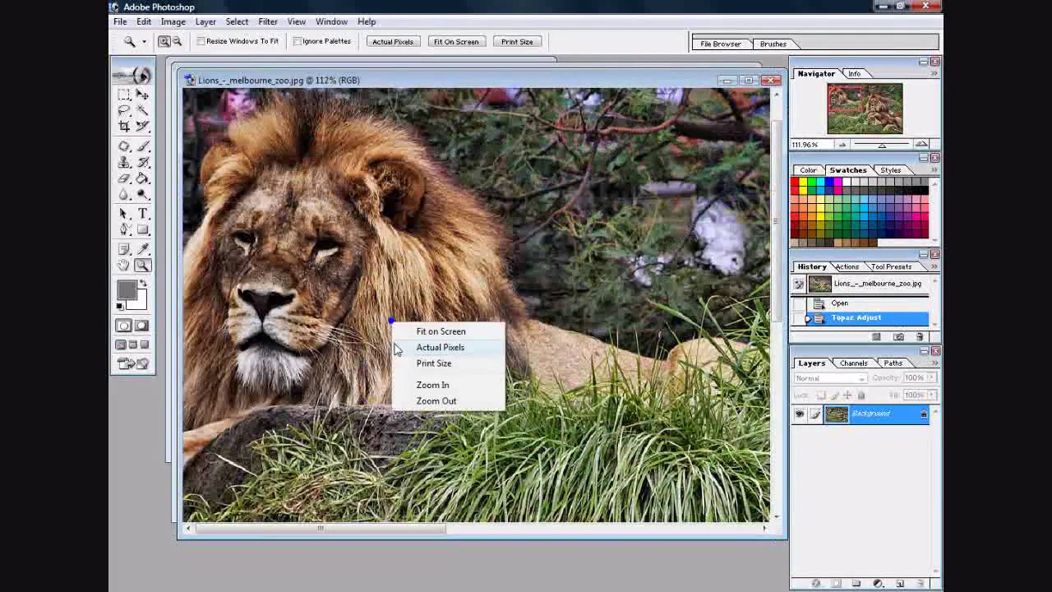
pyautogui.click(436, 400)
pyautogui.rightClick(431, 378)
pyautogui.click(453, 453)
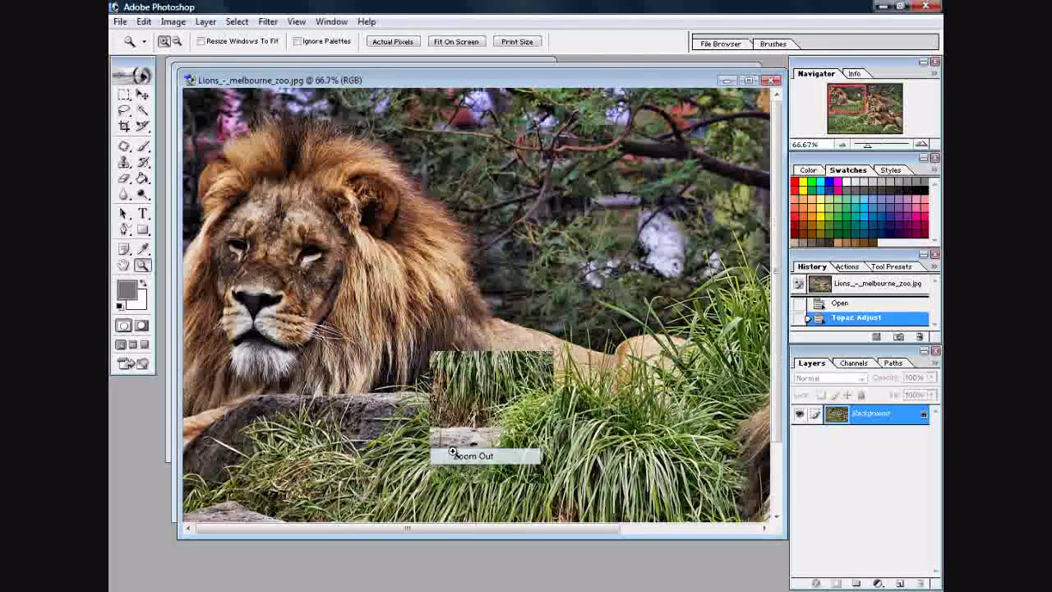
pyautogui.rightClick(469, 379)
pyautogui.click(490, 457)
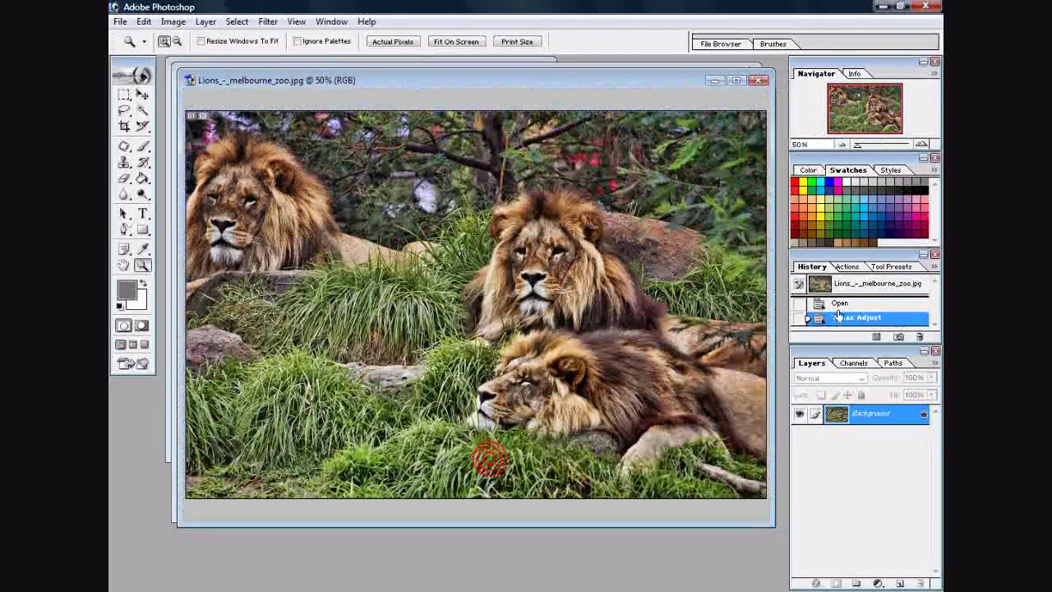
# - Revert the lions photo to its opened state and apply Topaz Adjust's Psychedelic preset
pyautogui.click(838, 305)
pyautogui.click(268, 22)
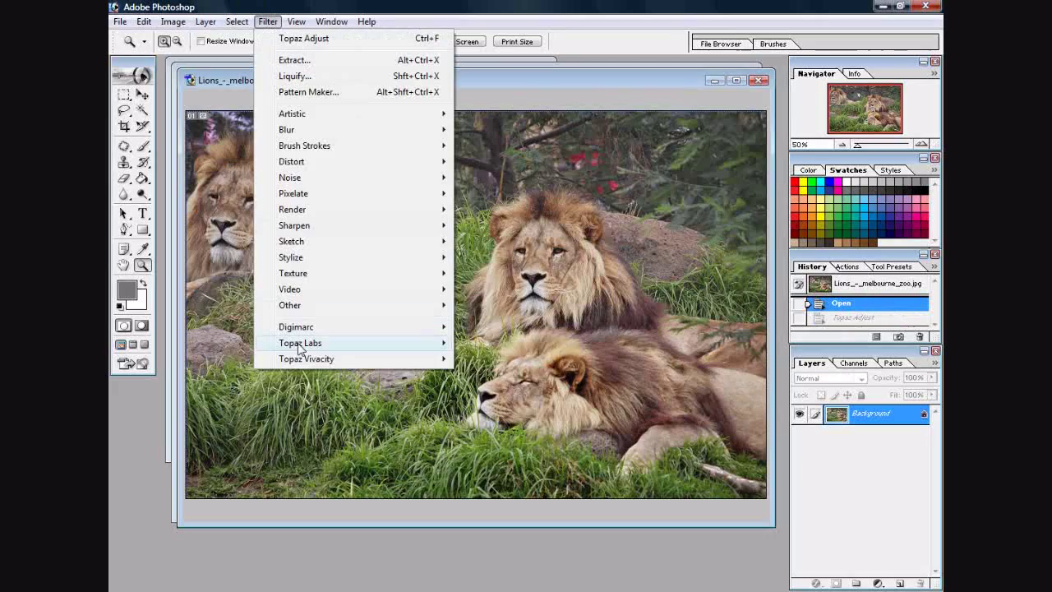
pyautogui.click(497, 343)
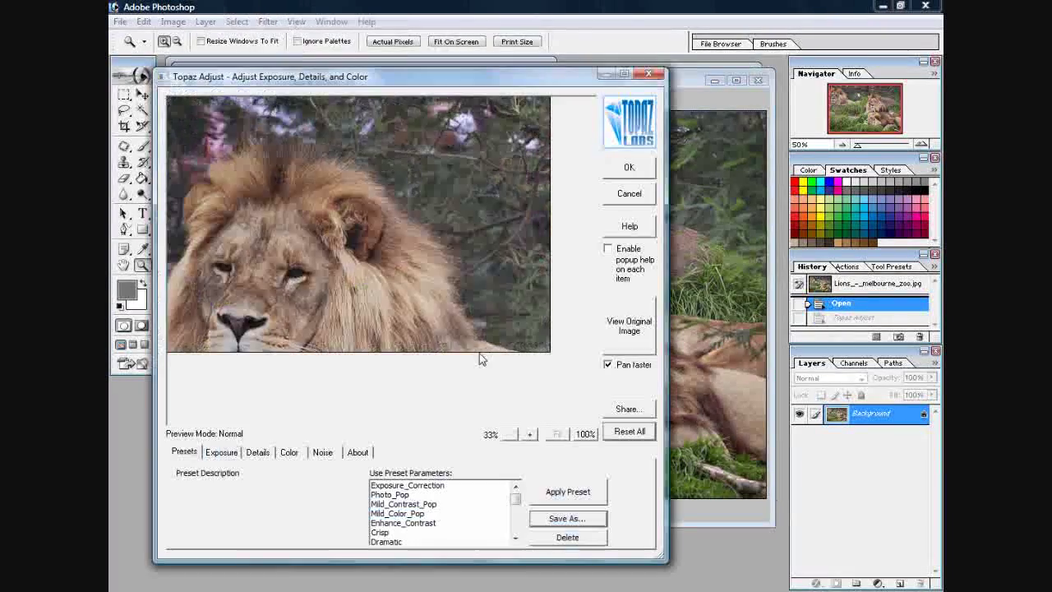
pyautogui.moveTo(513, 506); pyautogui.dragTo(510, 530)
pyautogui.click(415, 522)
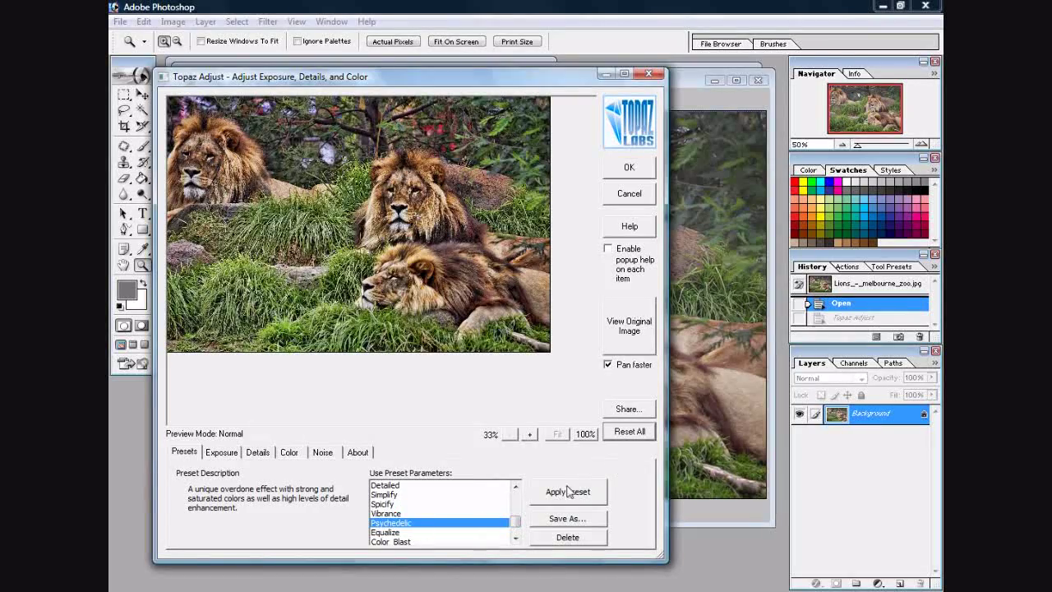
pyautogui.click(568, 492)
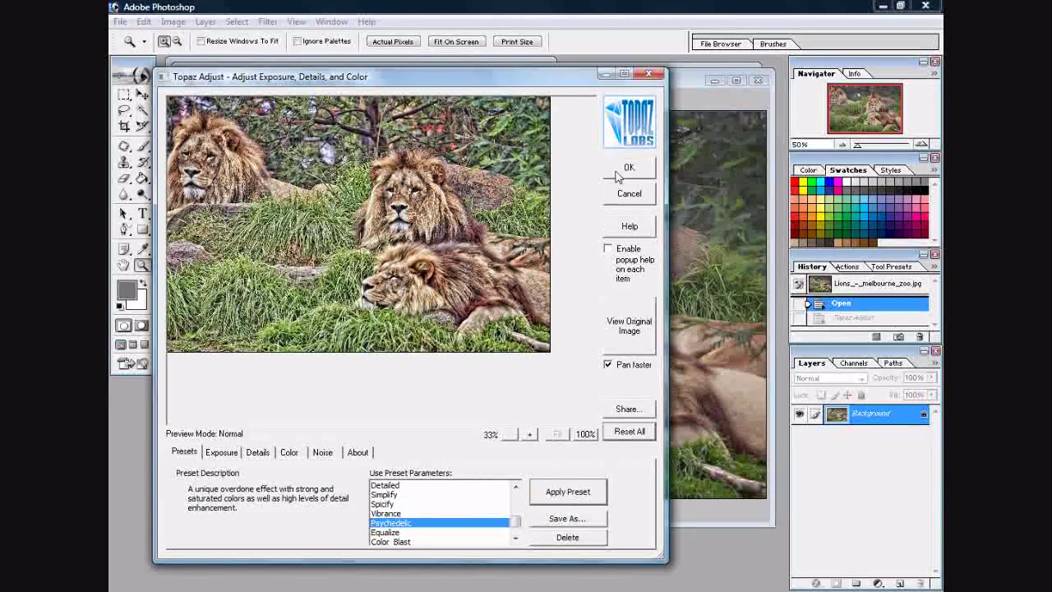
pyautogui.click(617, 171)
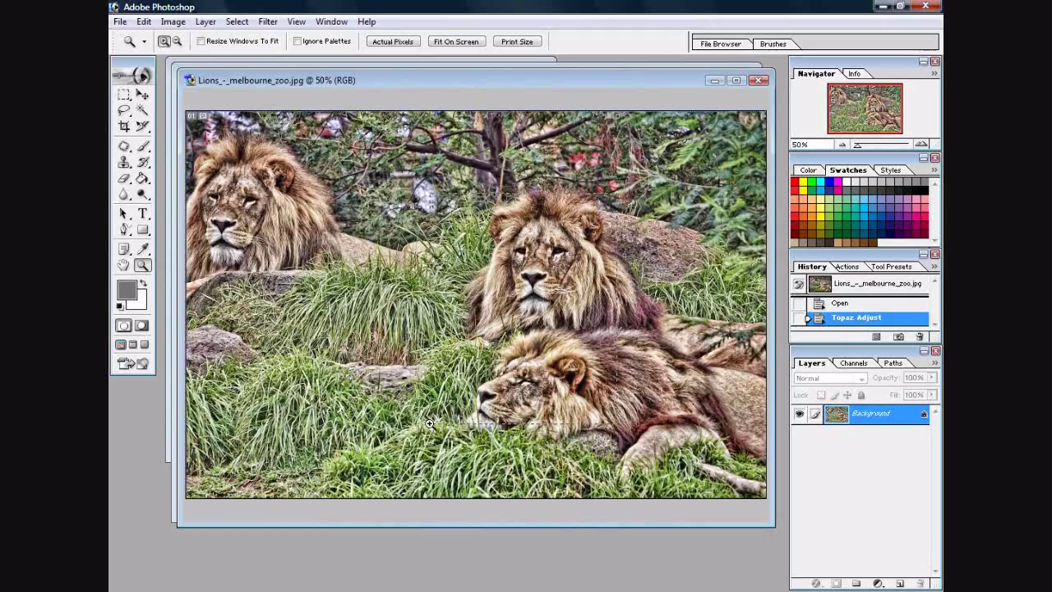
# - Inspect the middle lion's face and nose up close, zoom out to 50%, and close the photo
pyautogui.moveTo(619, 189); pyautogui.dragTo(426, 336)
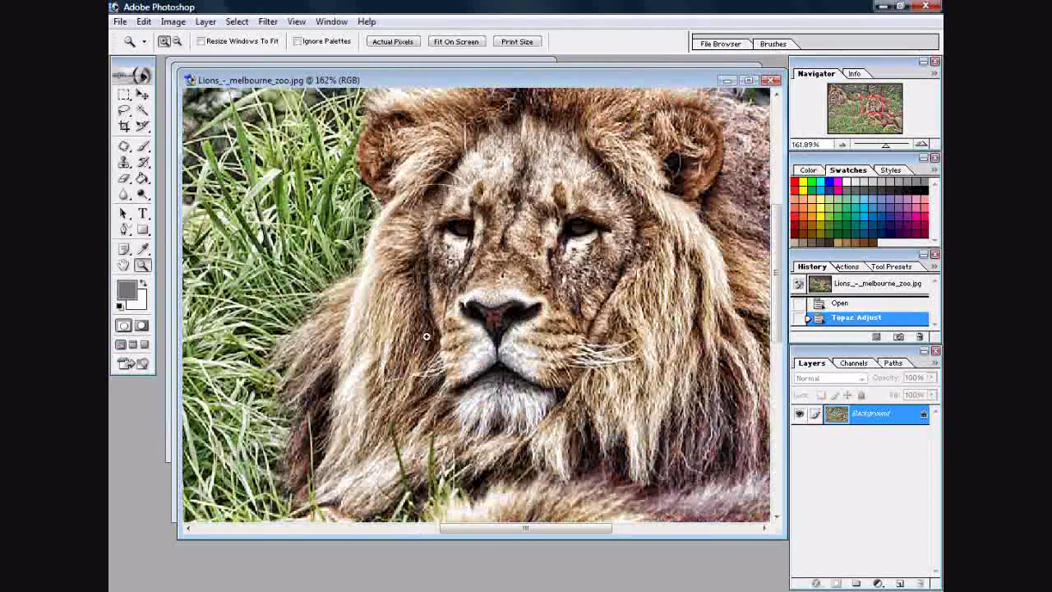
pyautogui.moveTo(640, 182); pyautogui.dragTo(449, 267)
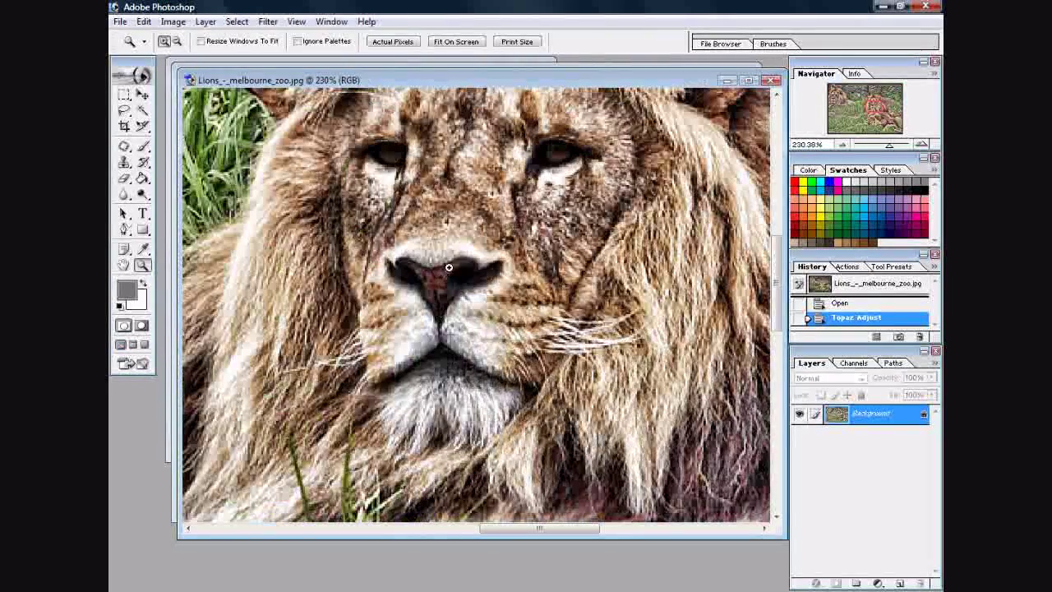
pyautogui.click(471, 349)
pyautogui.rightClick(472, 340)
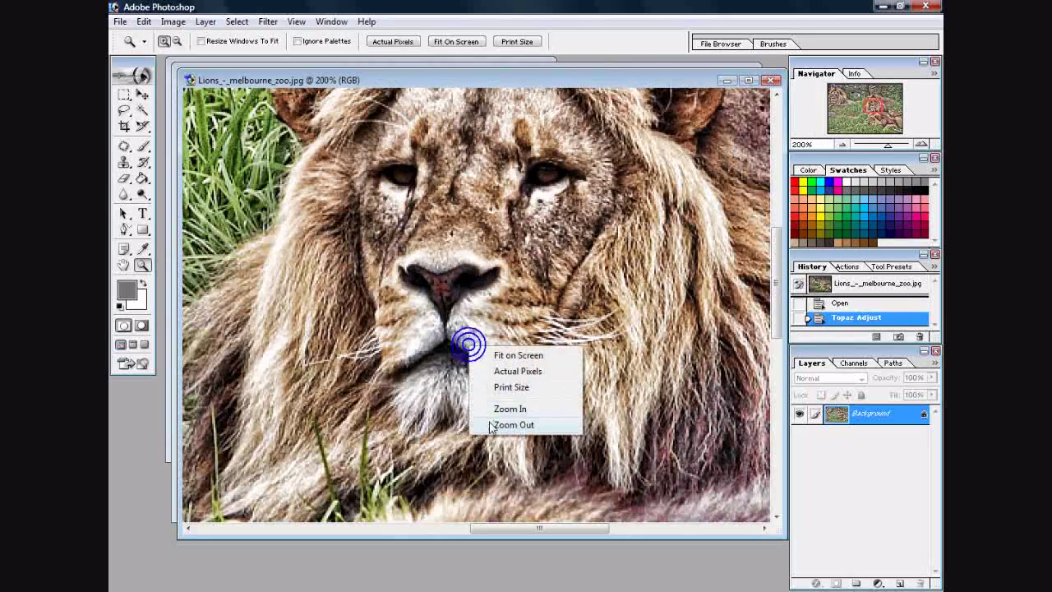
pyautogui.click(490, 421)
pyautogui.rightClick(480, 339)
pyautogui.click(504, 414)
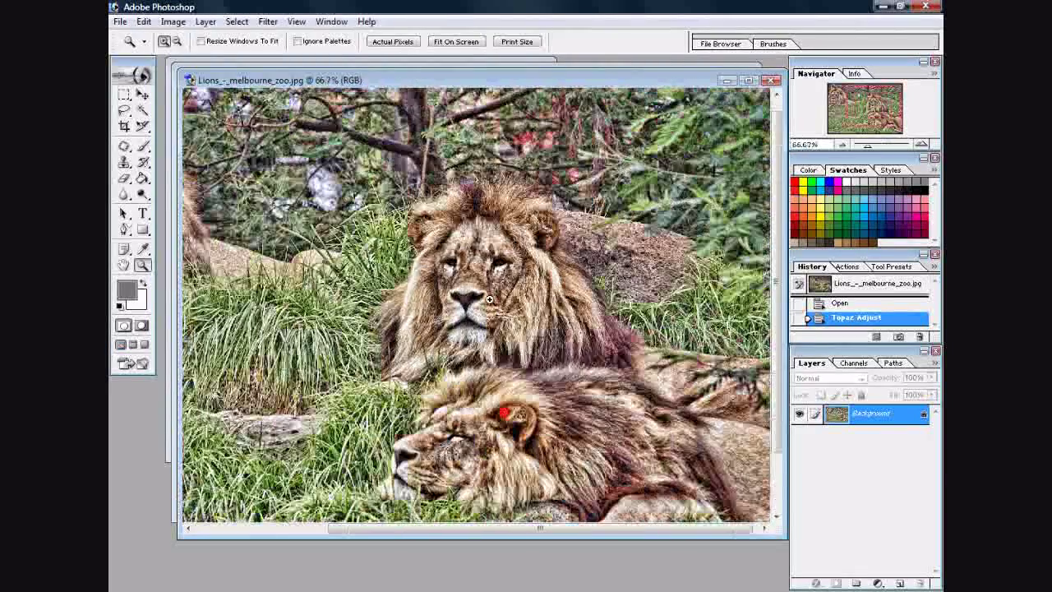
pyautogui.rightClick(490, 301)
pyautogui.click(532, 380)
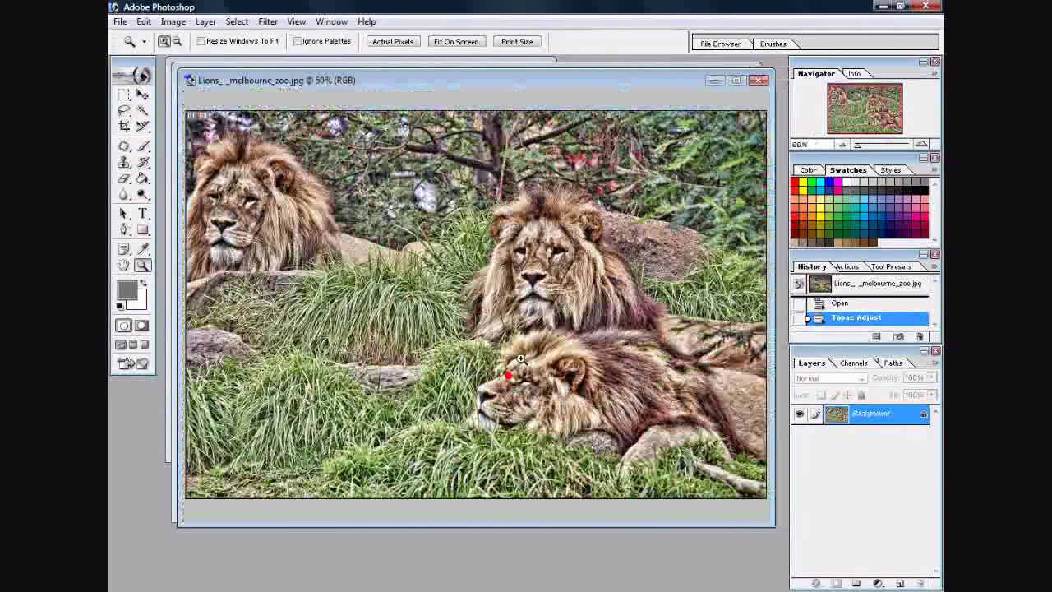
pyautogui.click(757, 80)
# - Discard the lion photo's changes, close the deer image, and move the pigeon window to the top
pyautogui.click(550, 237)
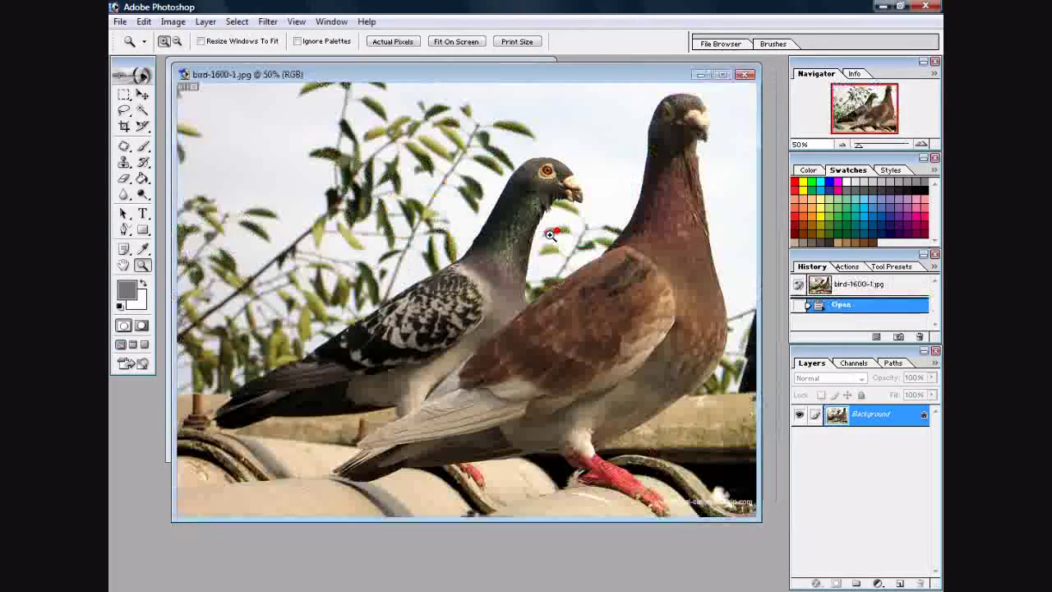
pyautogui.moveTo(625, 75); pyautogui.dragTo(614, 311)
pyautogui.click(540, 69)
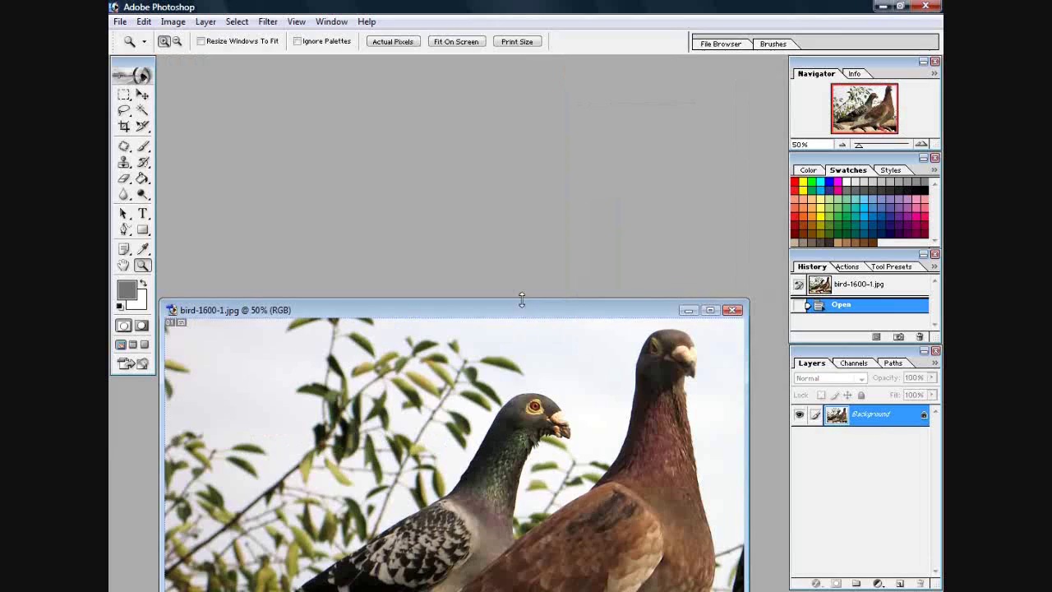
pyautogui.moveTo(521, 302); pyautogui.dragTo(536, 75)
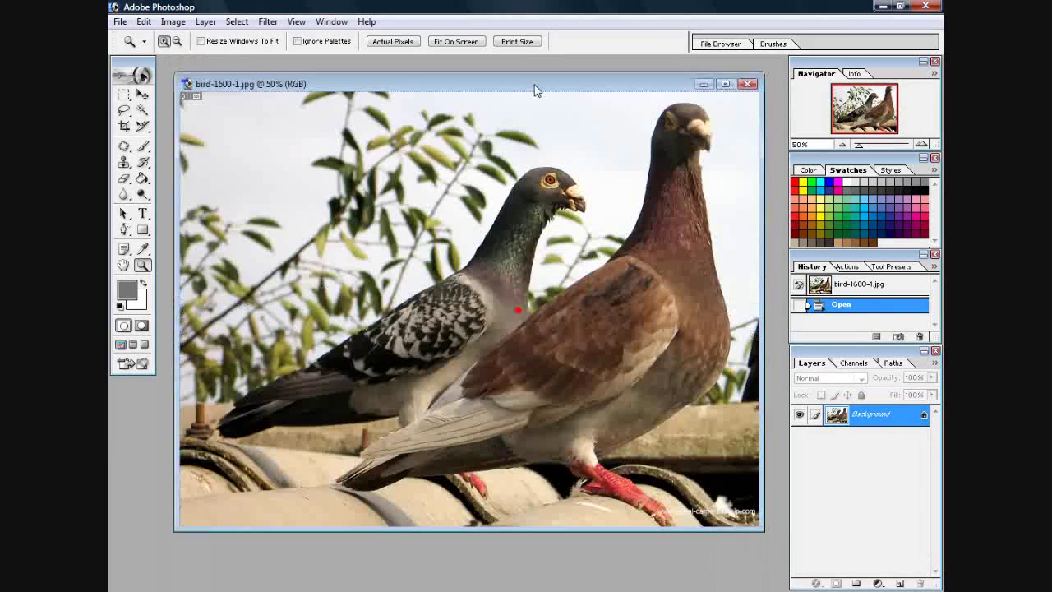
# - Launch Filter > Topaz Labs > Topaz Adjust on the pigeon photo
pyautogui.click(265, 23)
pyautogui.moveTo(317, 342)
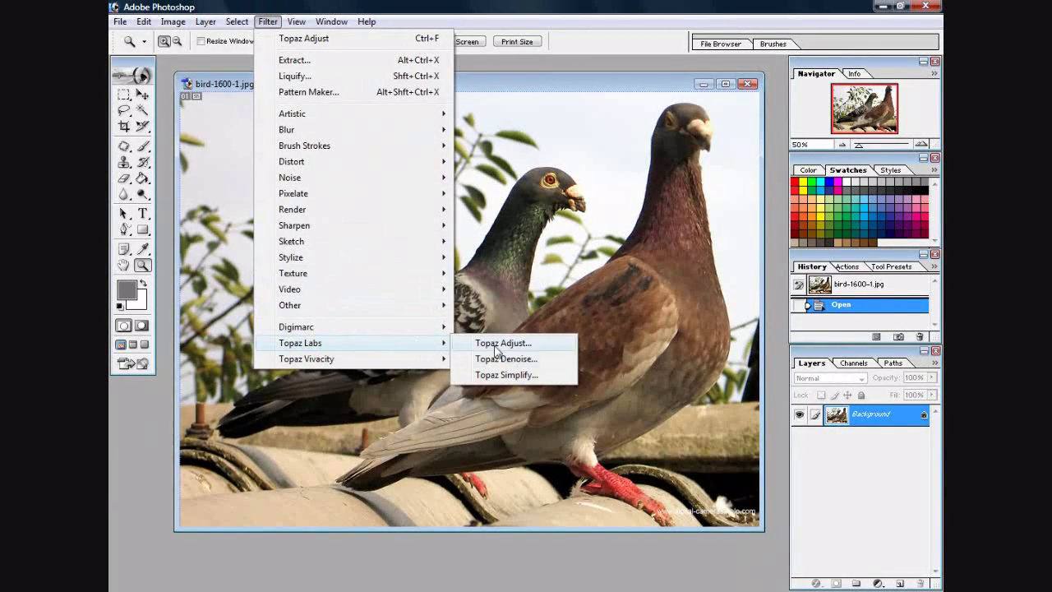
pyautogui.click(484, 343)
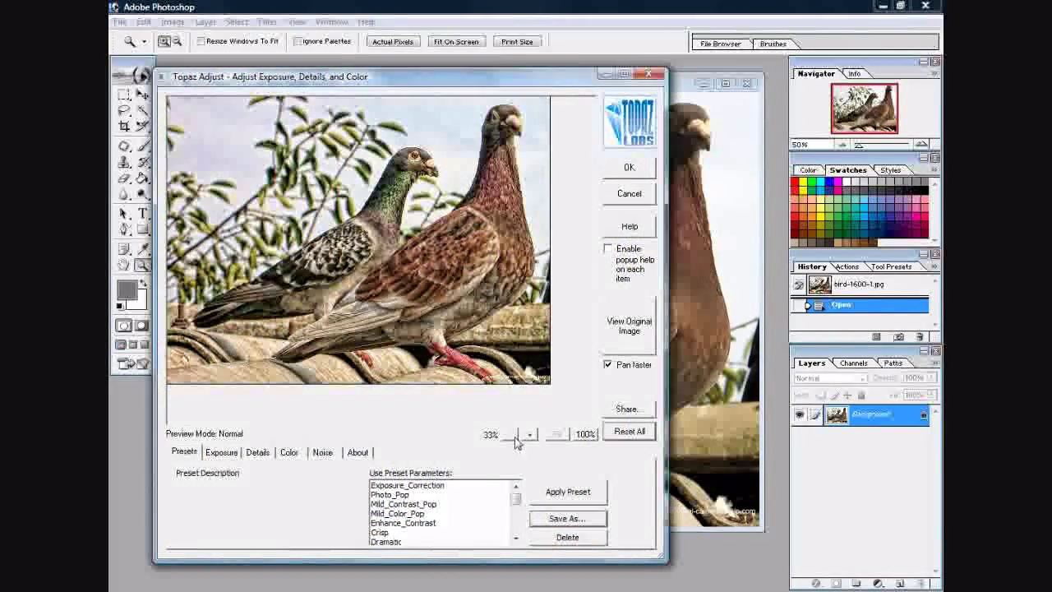
# - Apply Topaz Adjust to bird-1600-1.jpg, zoom in on the pigeons, then close the photo
pyautogui.click(625, 169)
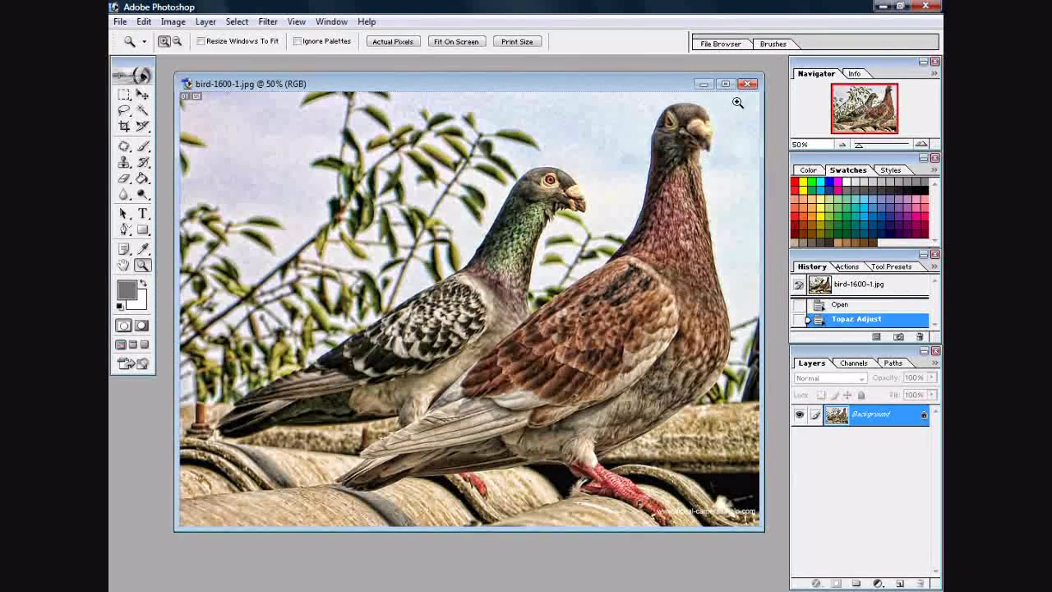
pyautogui.moveTo(738, 101); pyautogui.dragTo(222, 486)
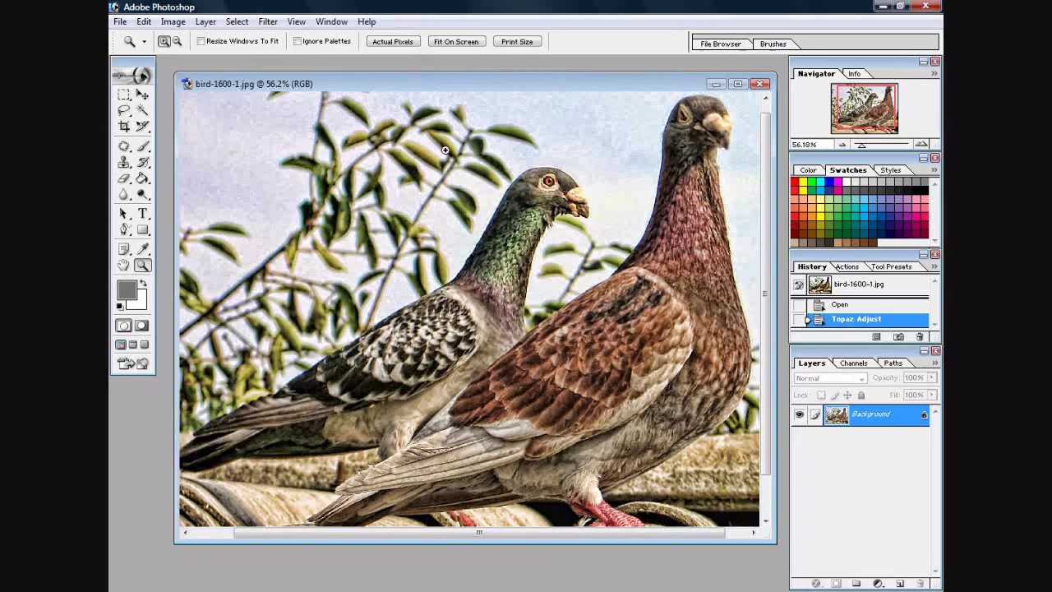
pyautogui.click(760, 84)
# - Discard the pigeon photo's changes and open lena_noisy.png from the Desktop
pyautogui.click(543, 235)
pyautogui.click(120, 21)
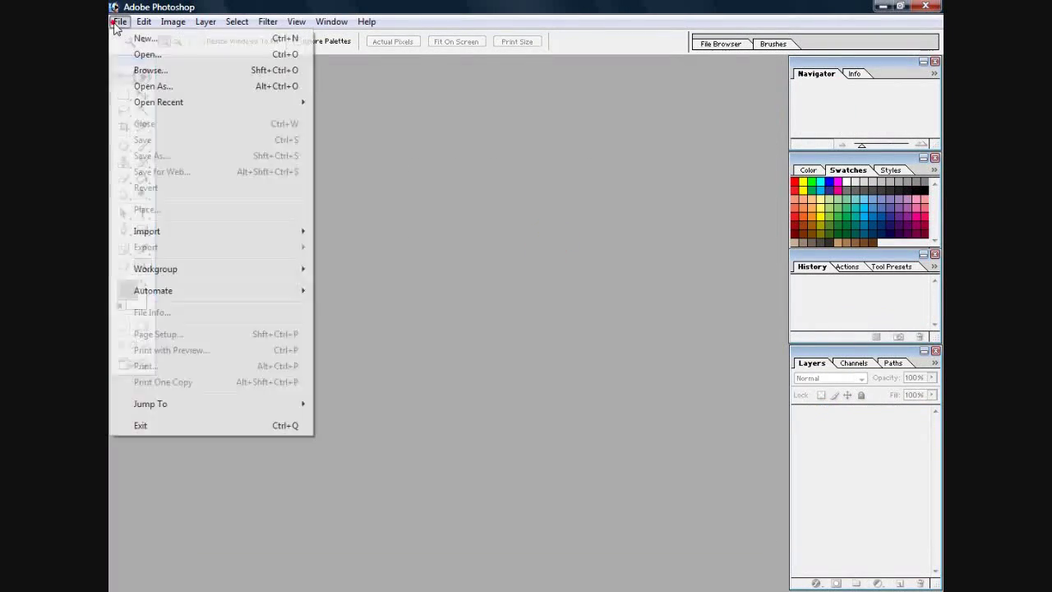
pyautogui.click(144, 55)
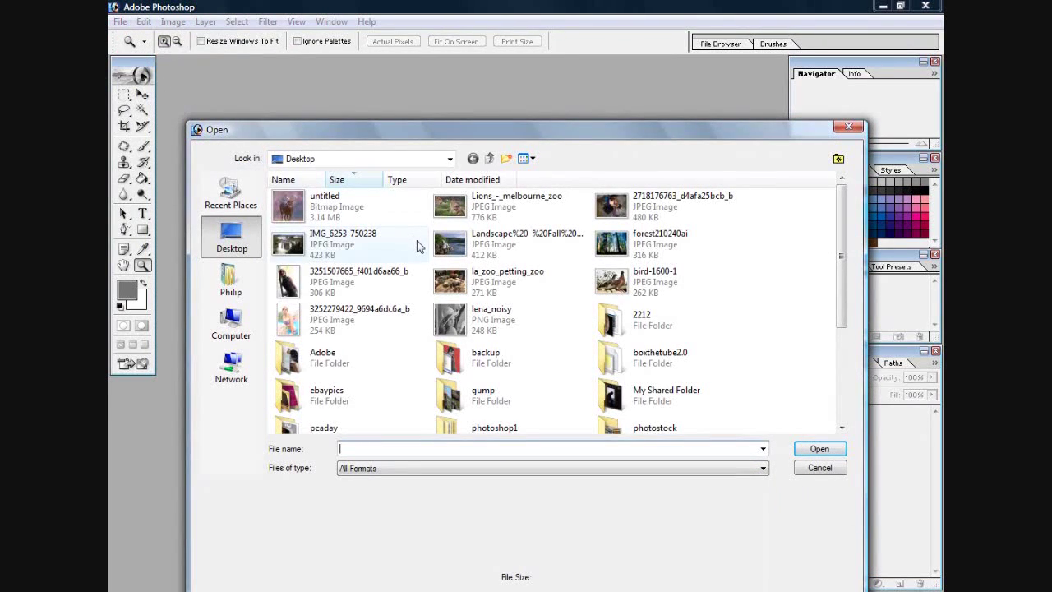
pyautogui.doubleClick(461, 319)
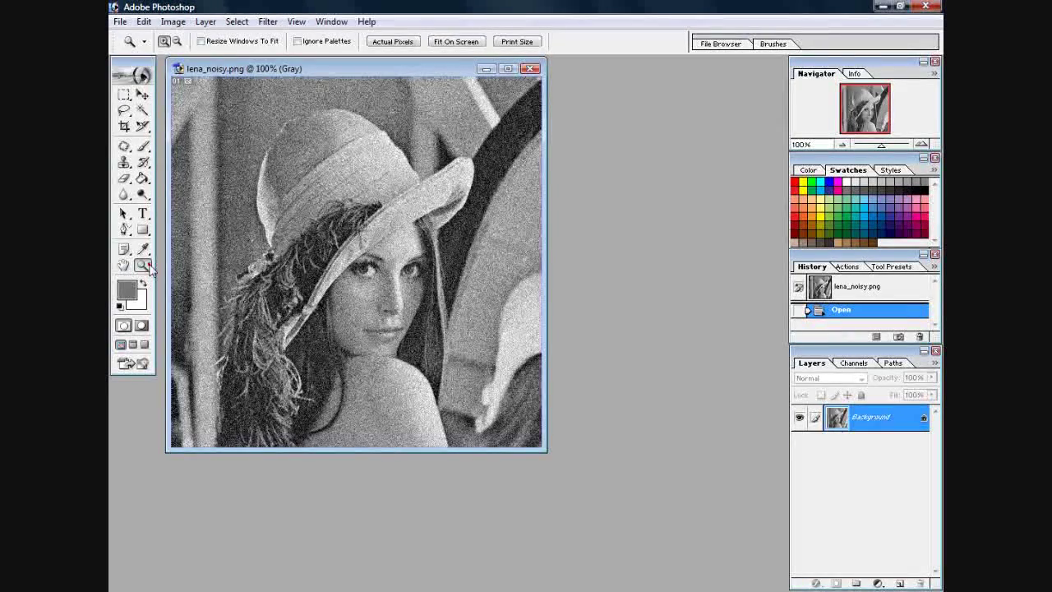
# - Zoom in and try a Blur Tool stroke on the face, then undo it via History
pyautogui.moveTo(297, 210); pyautogui.dragTo(491, 433)
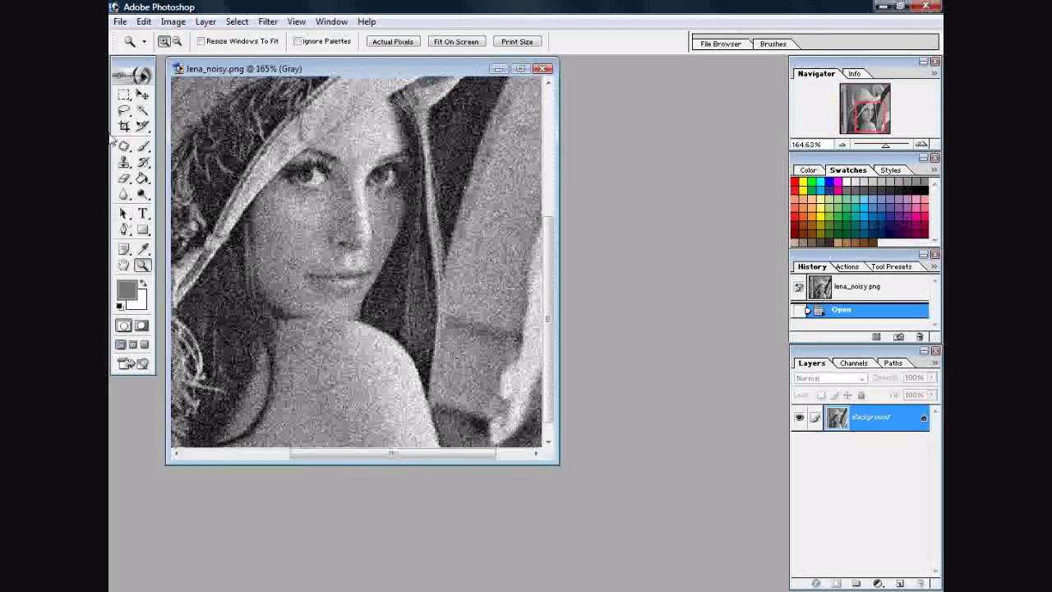
pyautogui.click(125, 194)
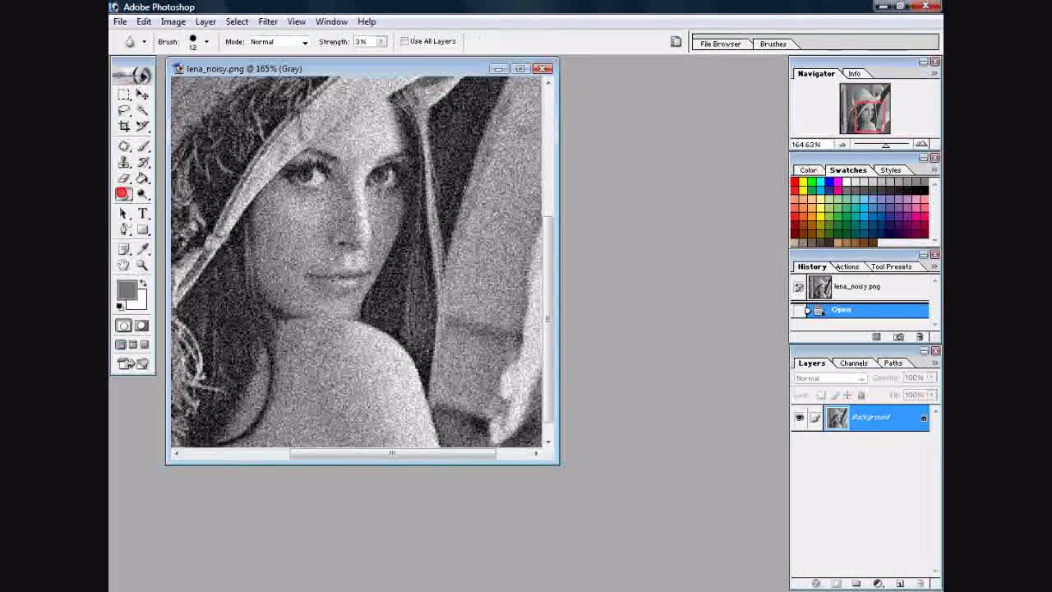
pyautogui.click(287, 222)
pyautogui.moveTo(303, 230); pyautogui.dragTo(318, 224)
pyautogui.click(839, 308)
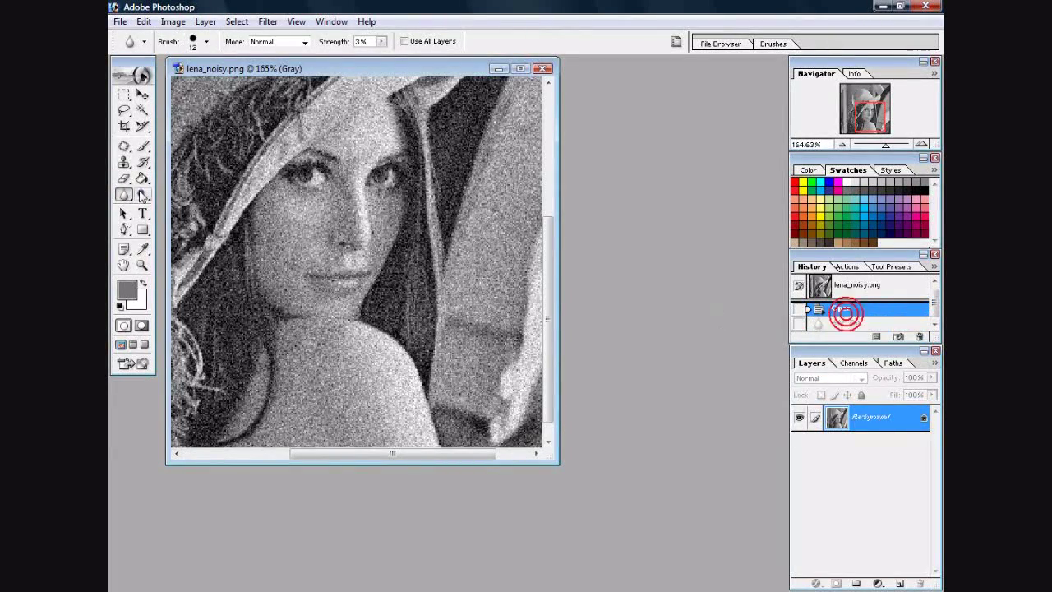
# - Zoom the portrait back out to 100% and enlarge the image window
pyautogui.click(142, 264)
pyautogui.rightClick(356, 179)
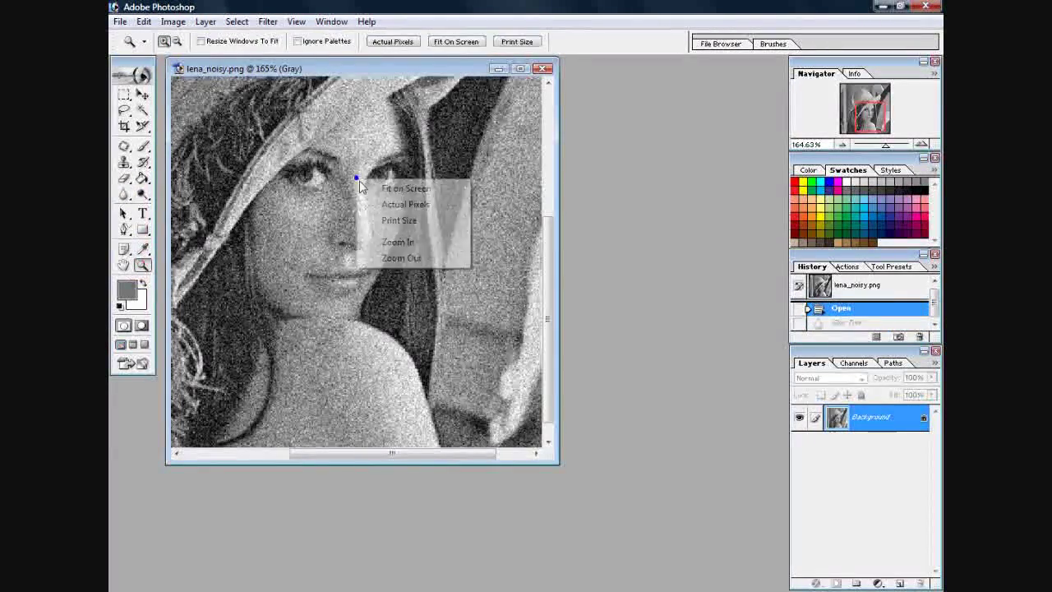
pyautogui.click(401, 257)
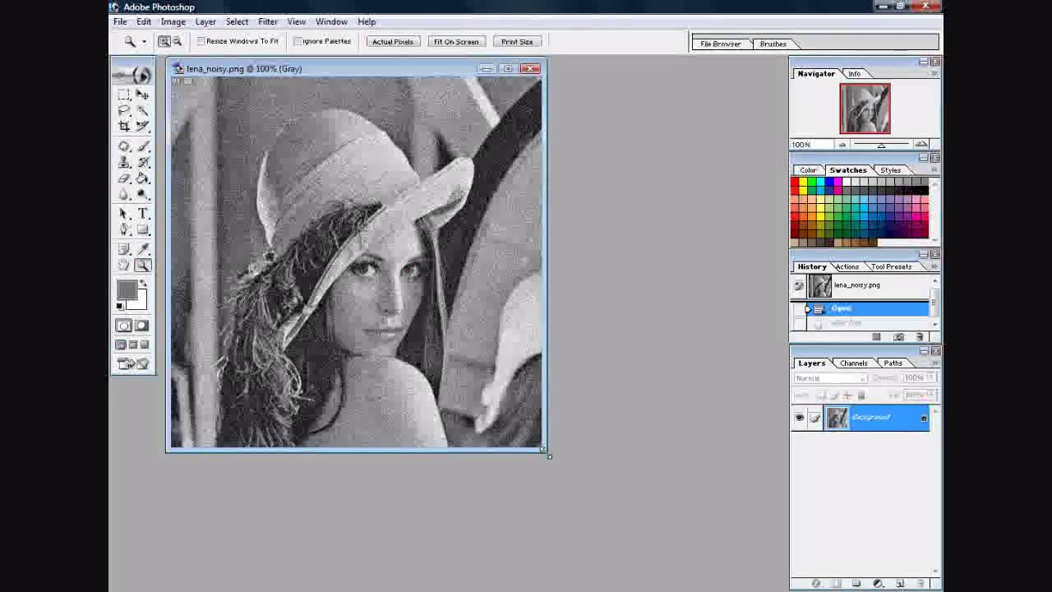
pyautogui.moveTo(546, 449); pyautogui.dragTo(720, 499)
pyautogui.click(268, 21)
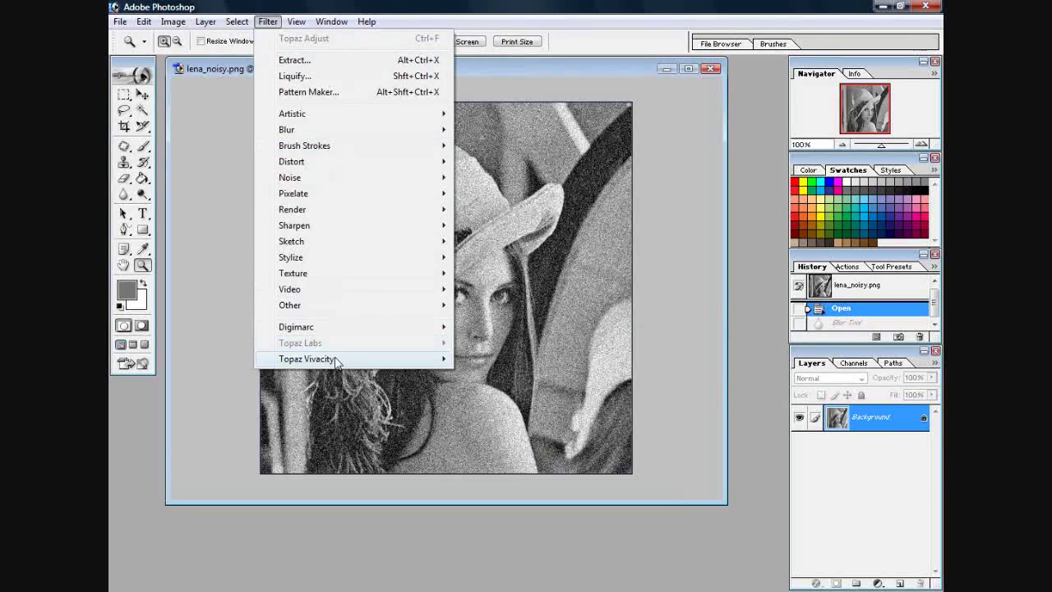
# - Apply Topaz DeNoise/EQ to lena_noisy.png with Noise Threshold set to 28.50
pyautogui.moveTo(337, 360)
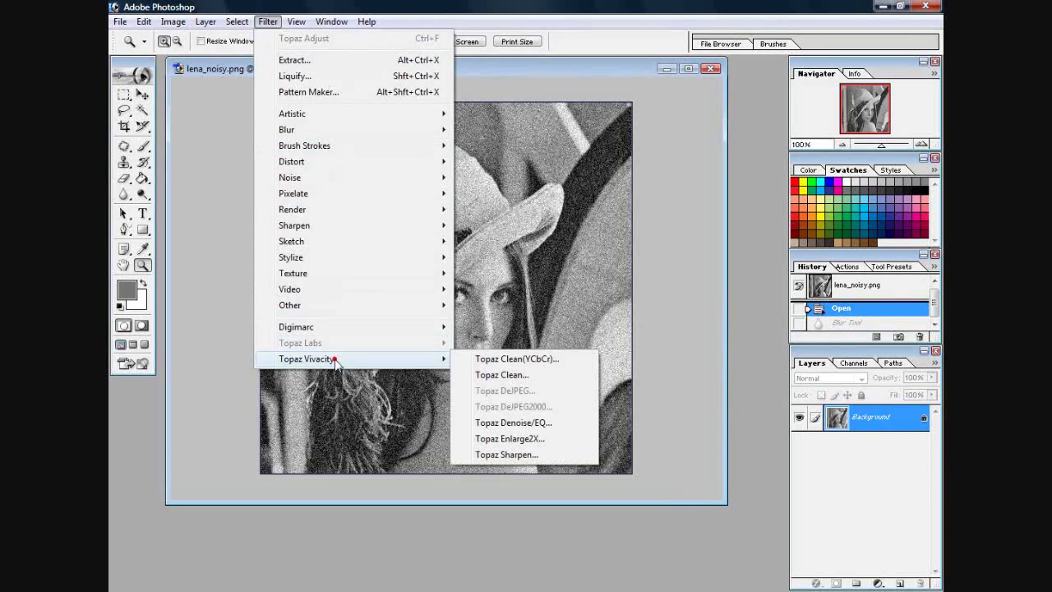
pyautogui.click(493, 422)
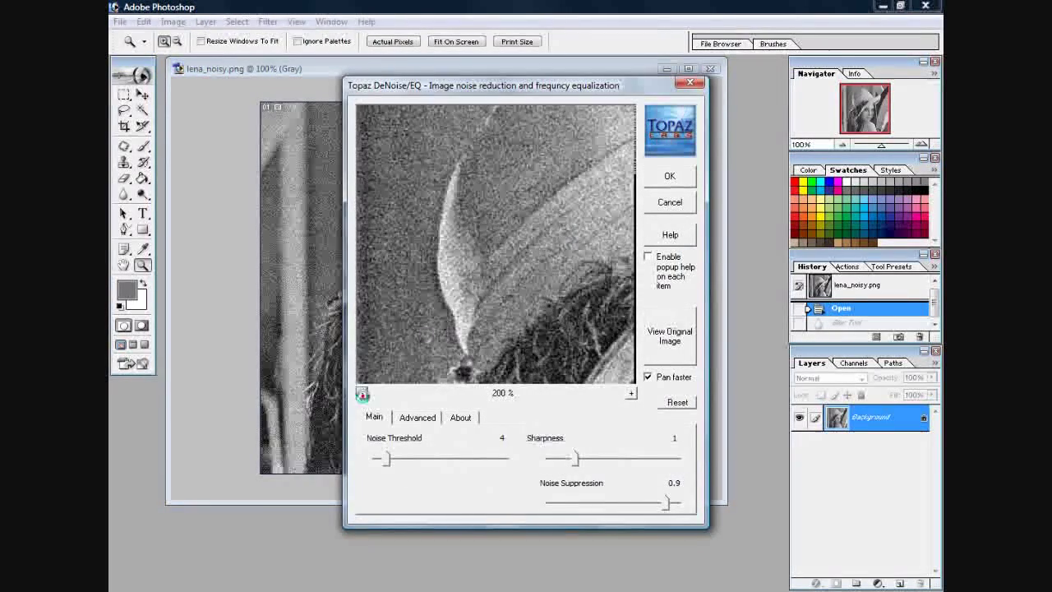
pyautogui.click(362, 393)
pyautogui.moveTo(385, 462); pyautogui.dragTo(453, 463)
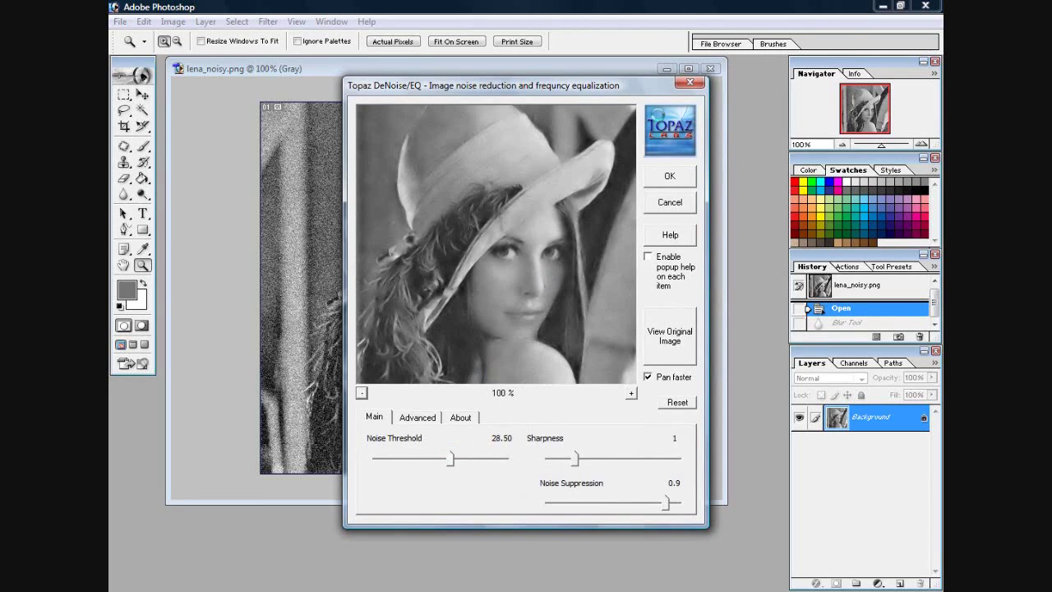
pyautogui.click(668, 186)
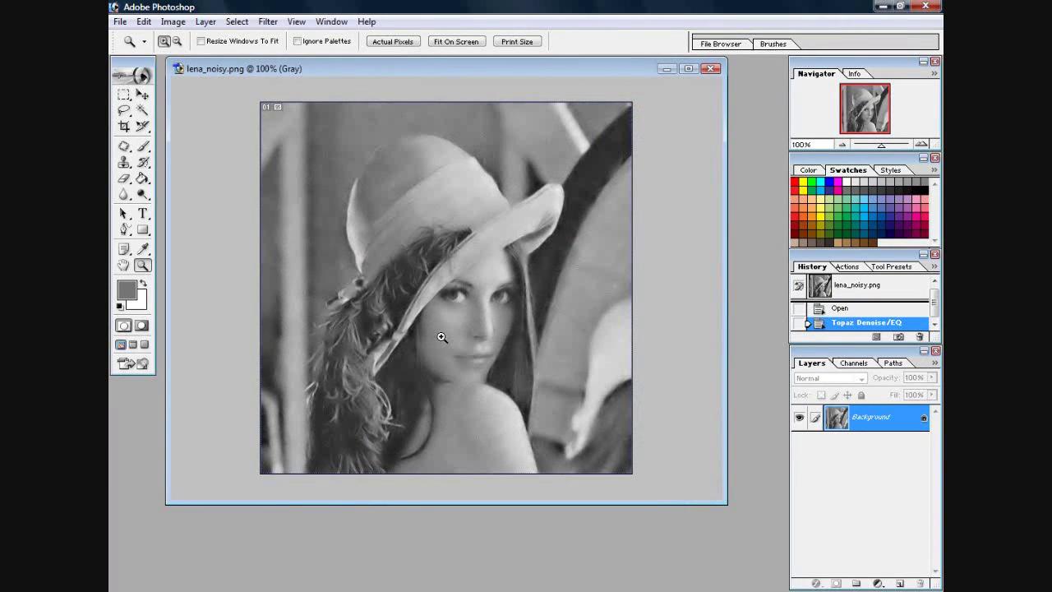
# - Zoom in and toggle between the Open and Topaz Denoise/EQ history states to compare
pyautogui.moveTo(554, 196); pyautogui.dragTo(329, 450)
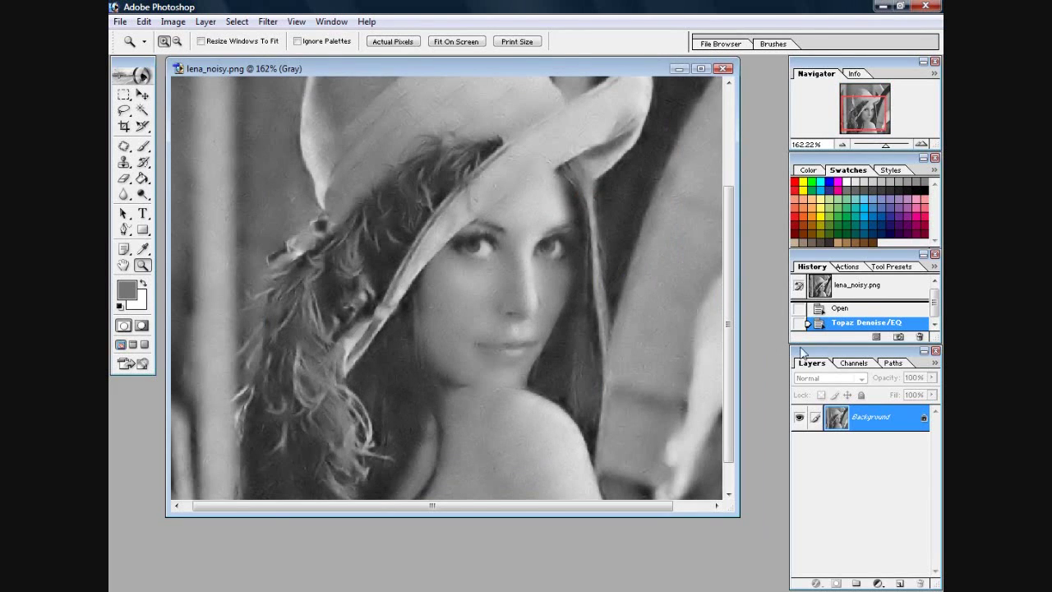
pyautogui.click(839, 311)
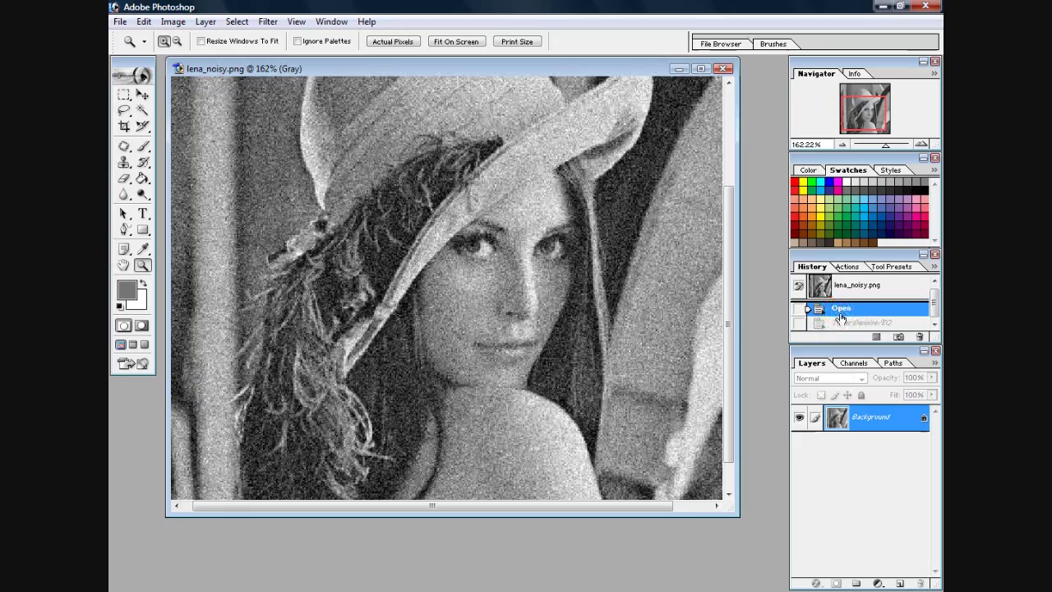
pyautogui.click(839, 323)
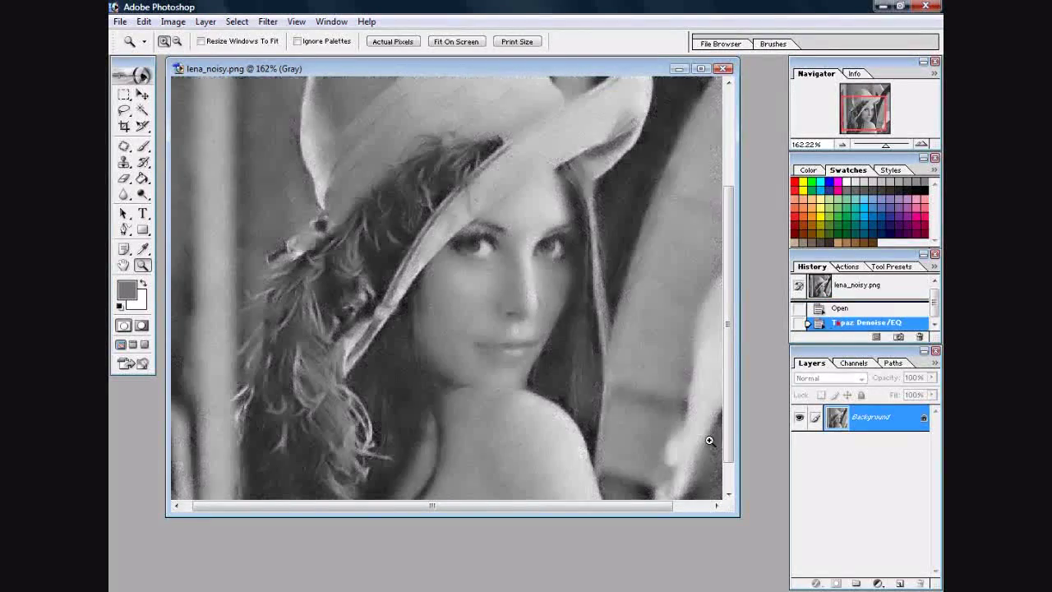
pyautogui.moveTo(736, 515); pyautogui.dragTo(774, 584)
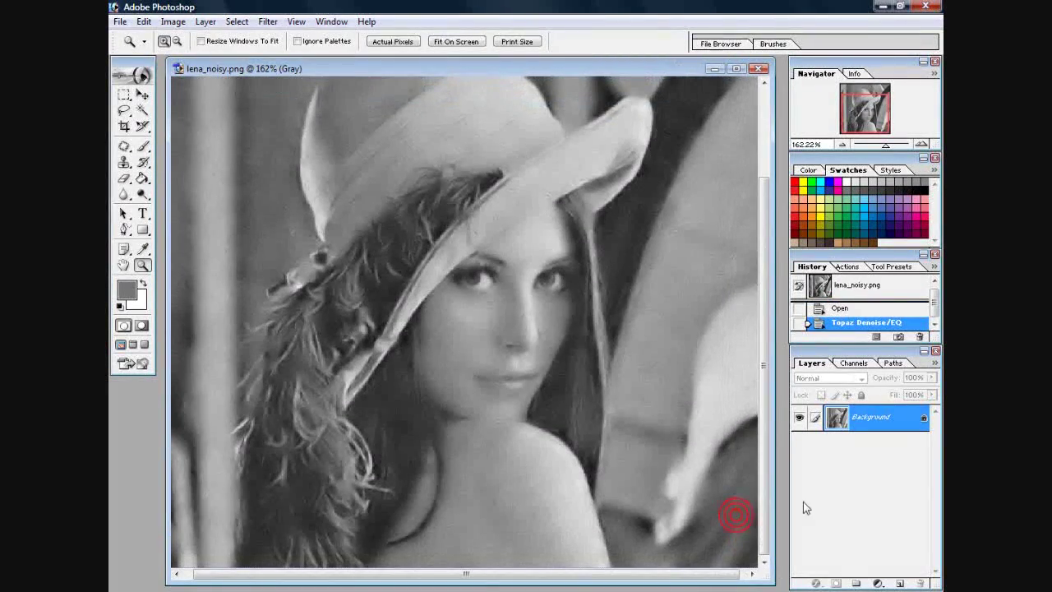
pyautogui.click(826, 313)
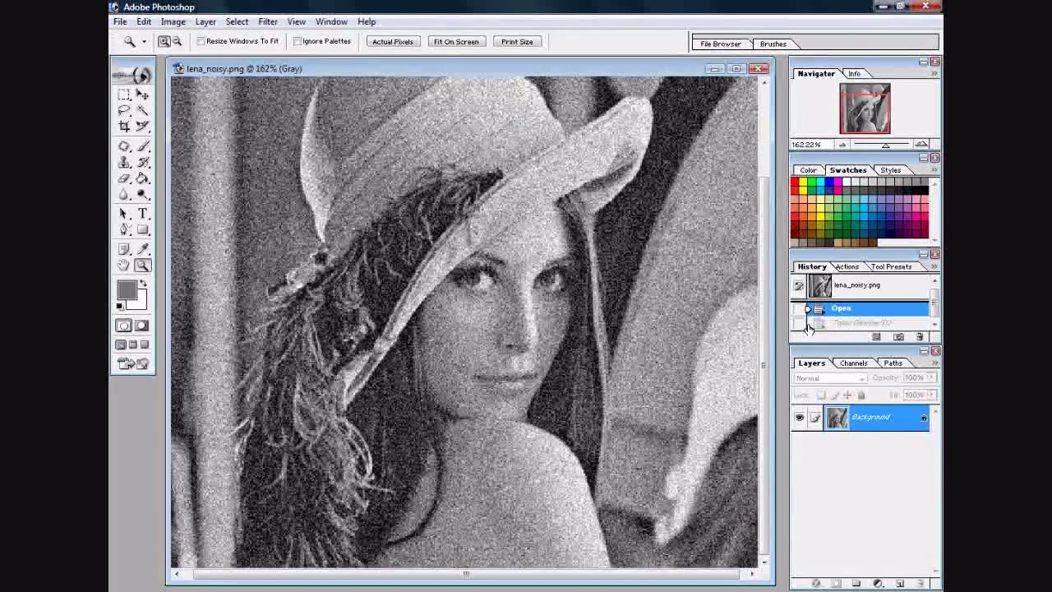
pyautogui.click(820, 323)
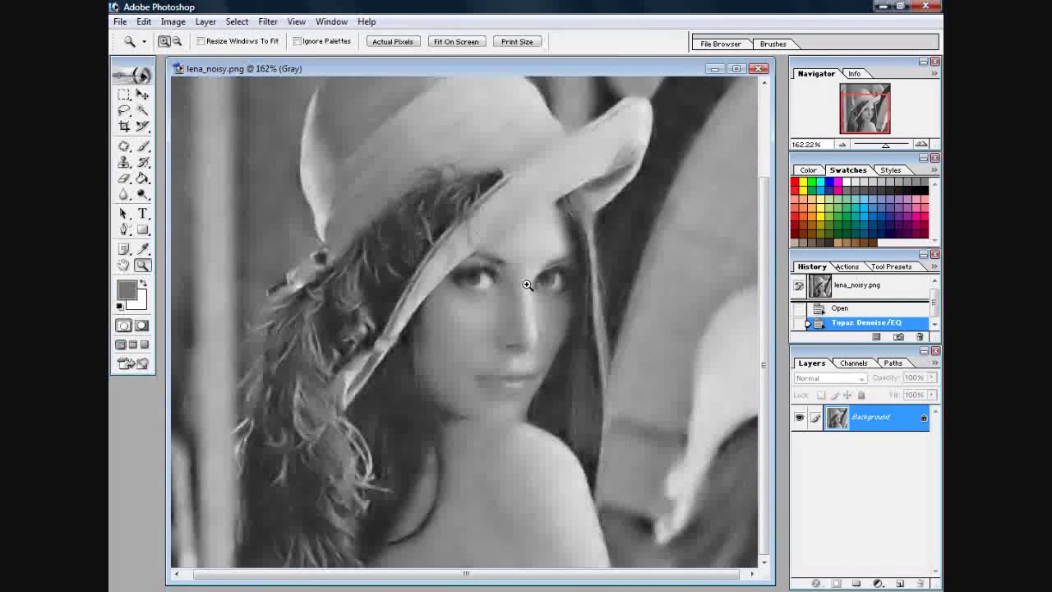
# - Return to 100% zoom and compare again, ending on the noisy original
pyautogui.rightClick(305, 240)
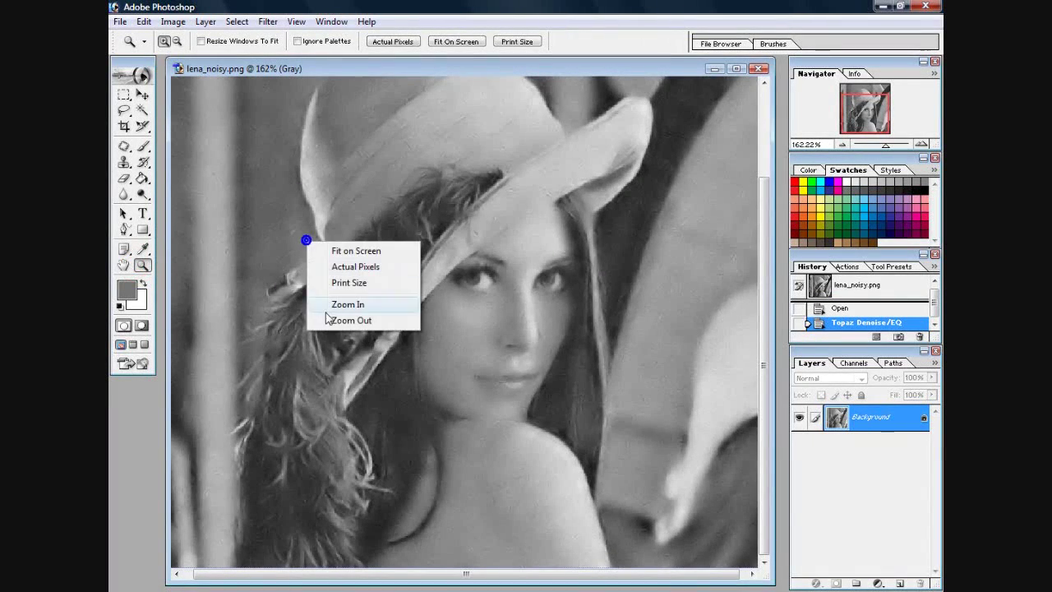
pyautogui.click(326, 317)
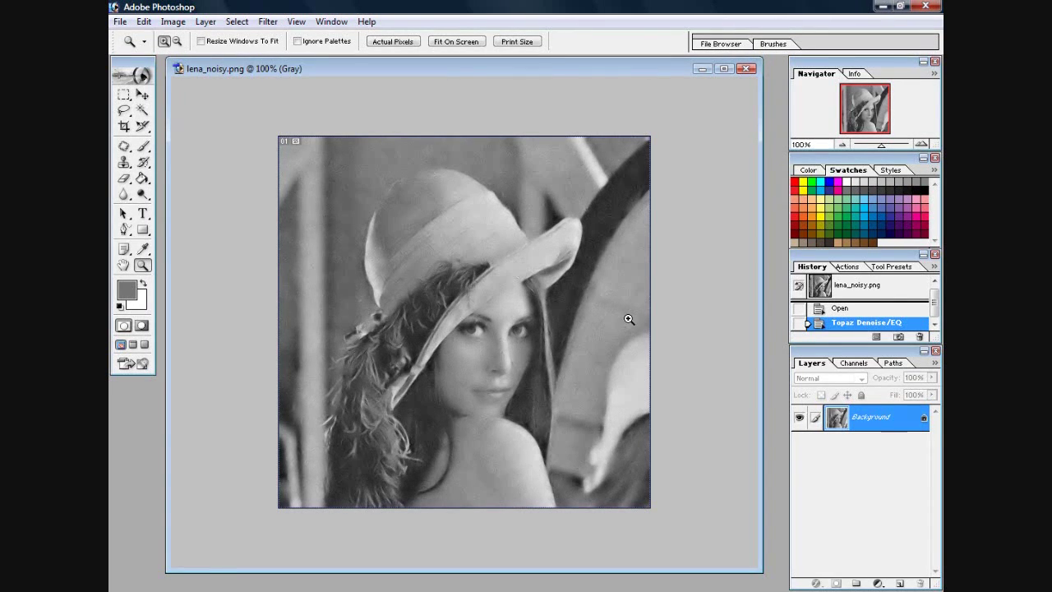
pyautogui.click(827, 309)
pyautogui.click(828, 324)
pyautogui.click(822, 309)
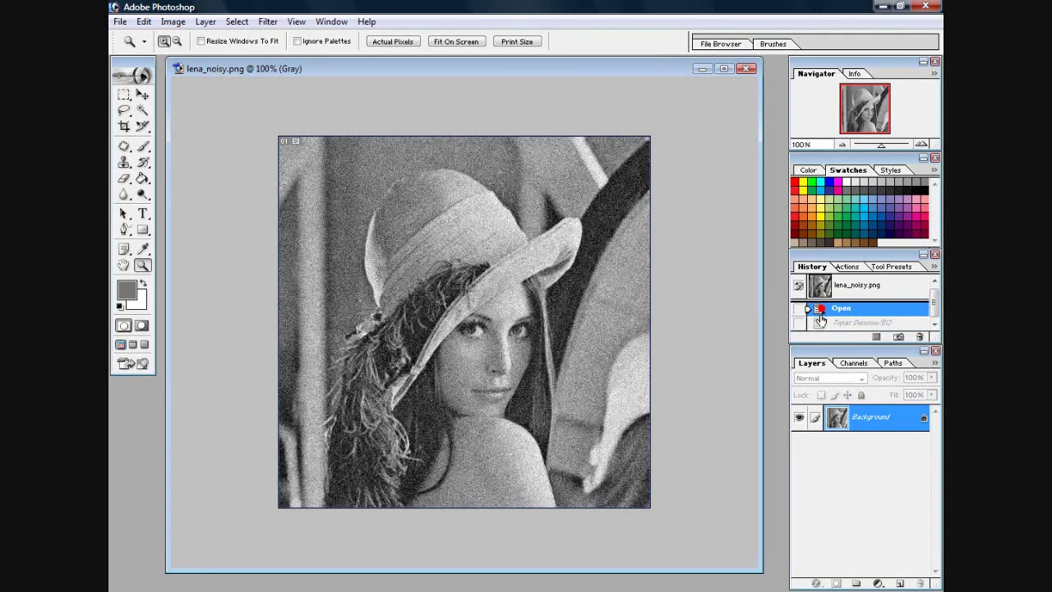